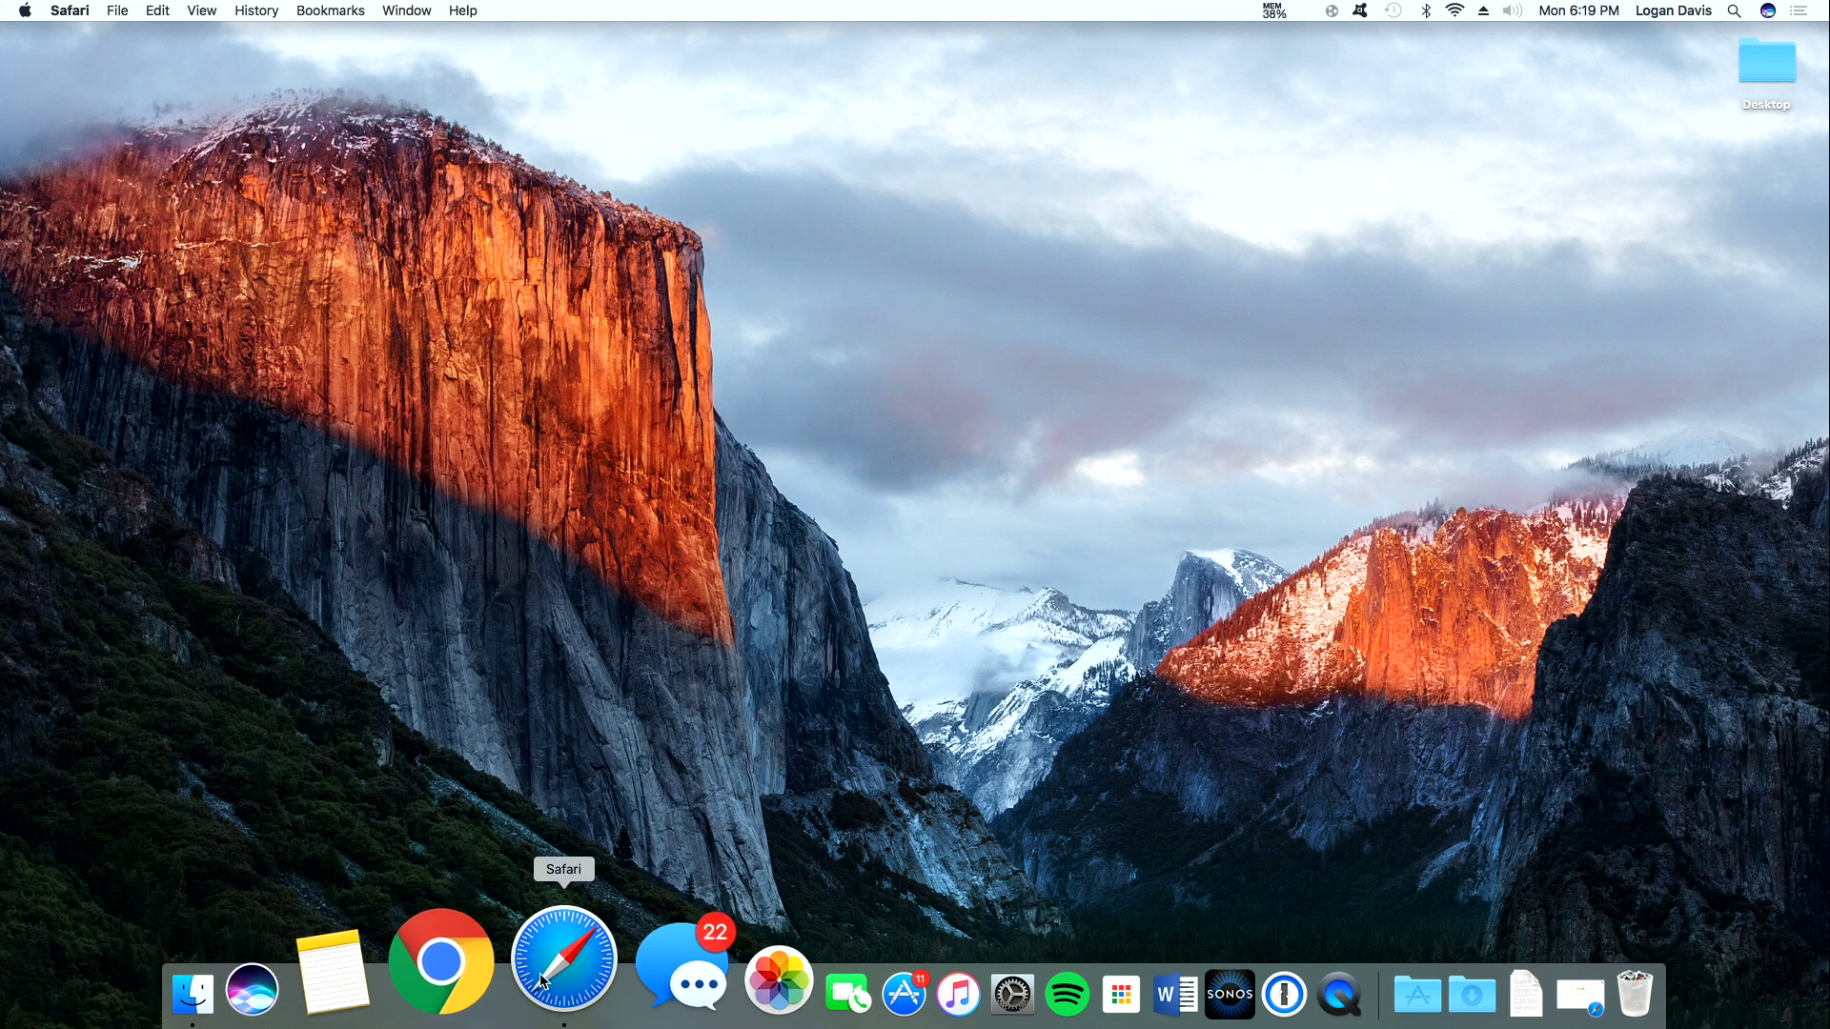
# Step: Load danield3v.us in Safari and download the macOS Developer Beta Access Utility from the iOS11 page
pyautogui.click(562, 965)
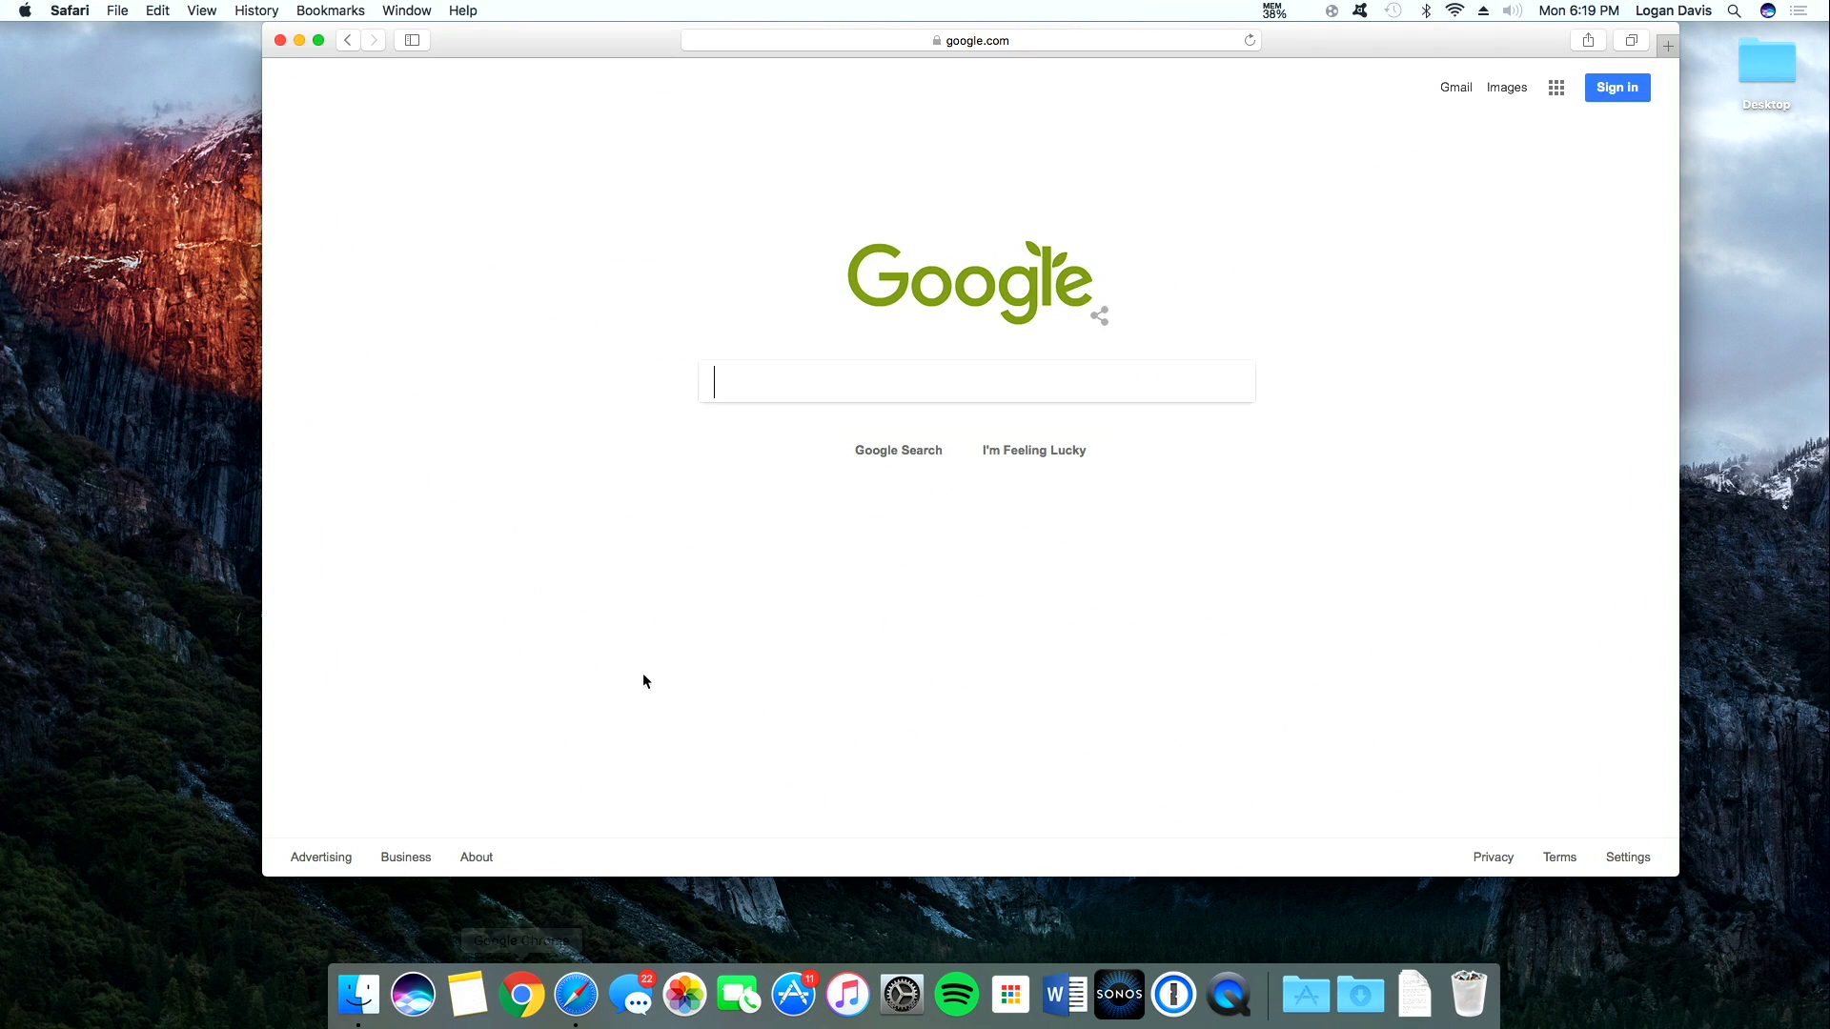
pyautogui.click(1103, 42)
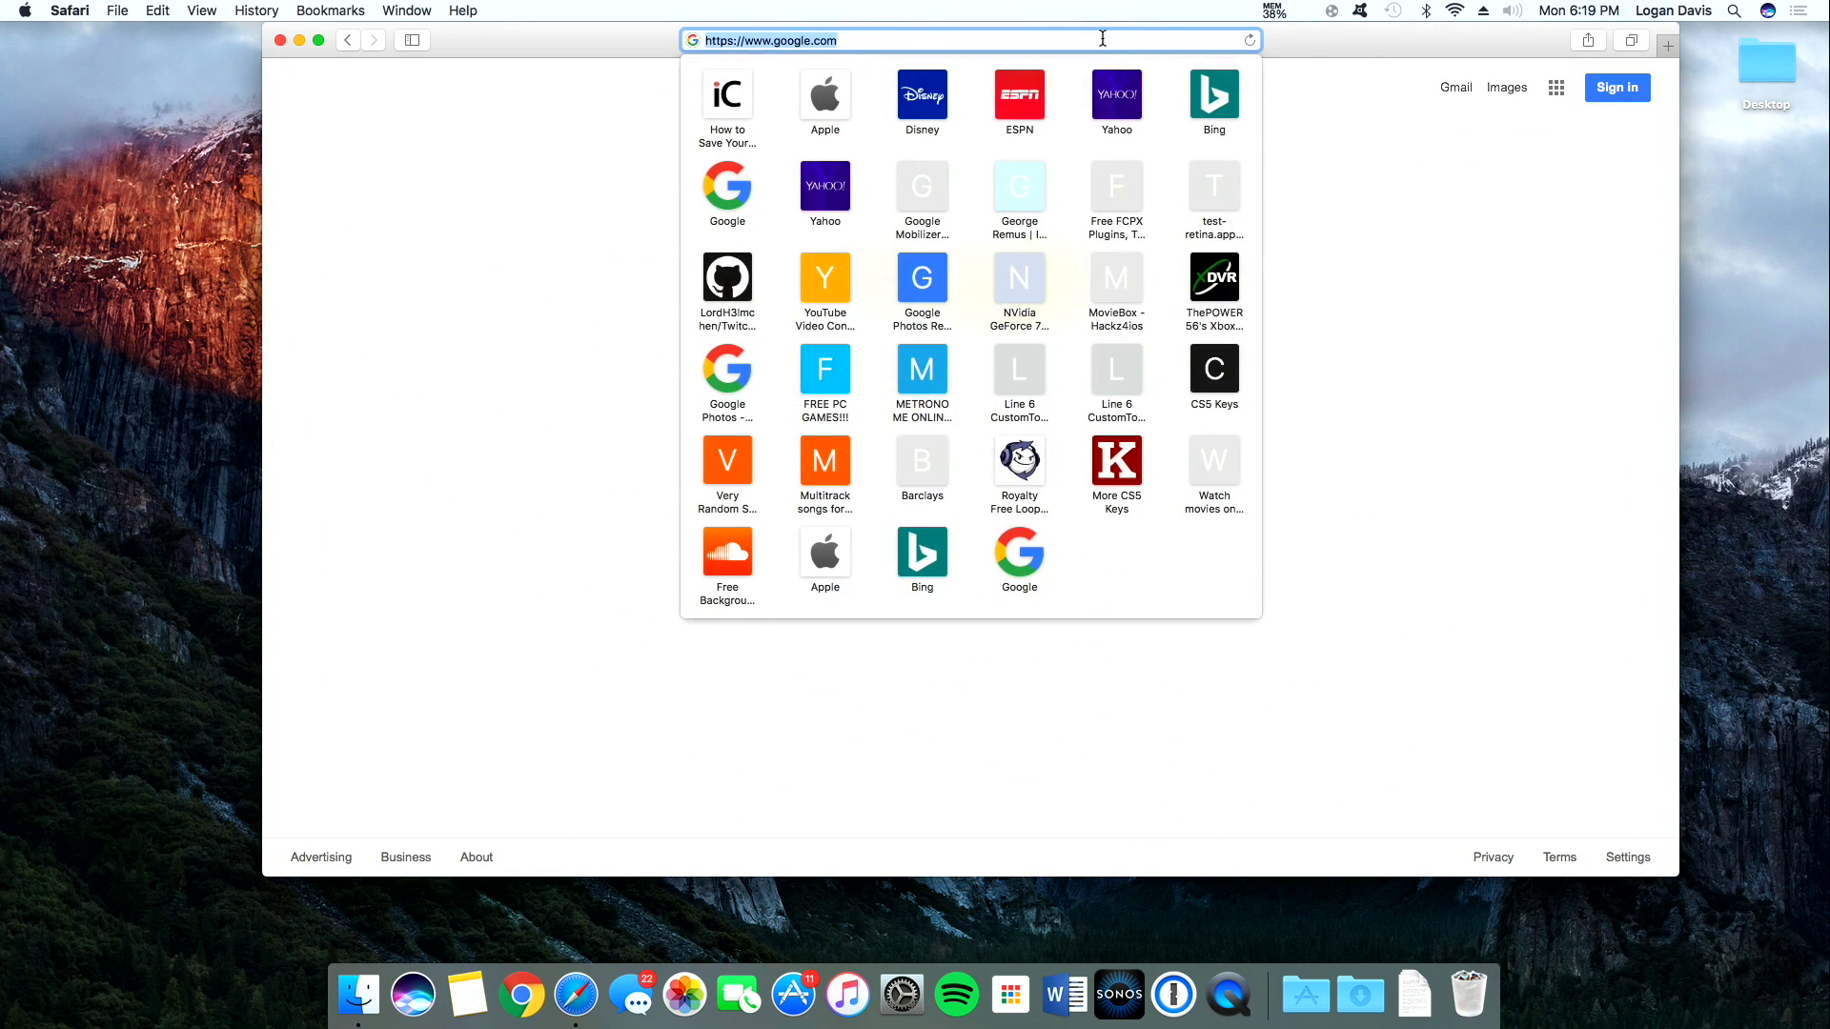
pyautogui.write('danield3v')
pyautogui.press('Return')
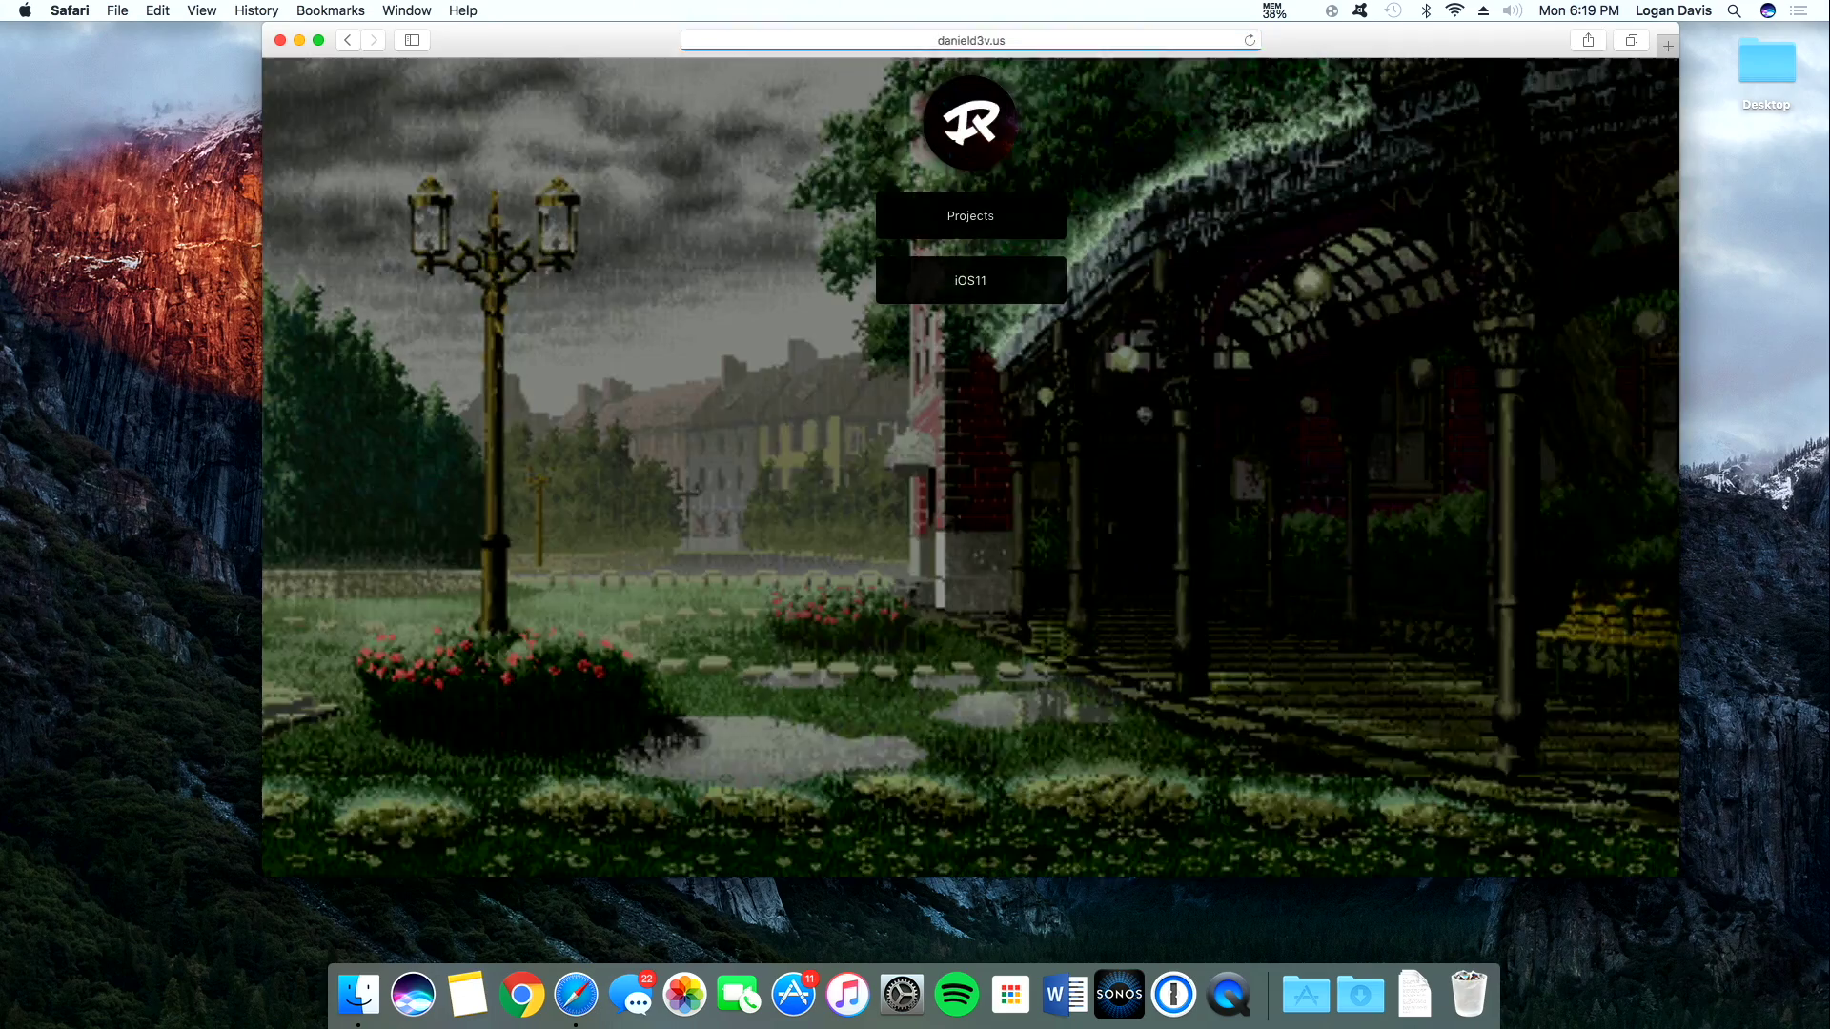
pyautogui.click(1022, 281)
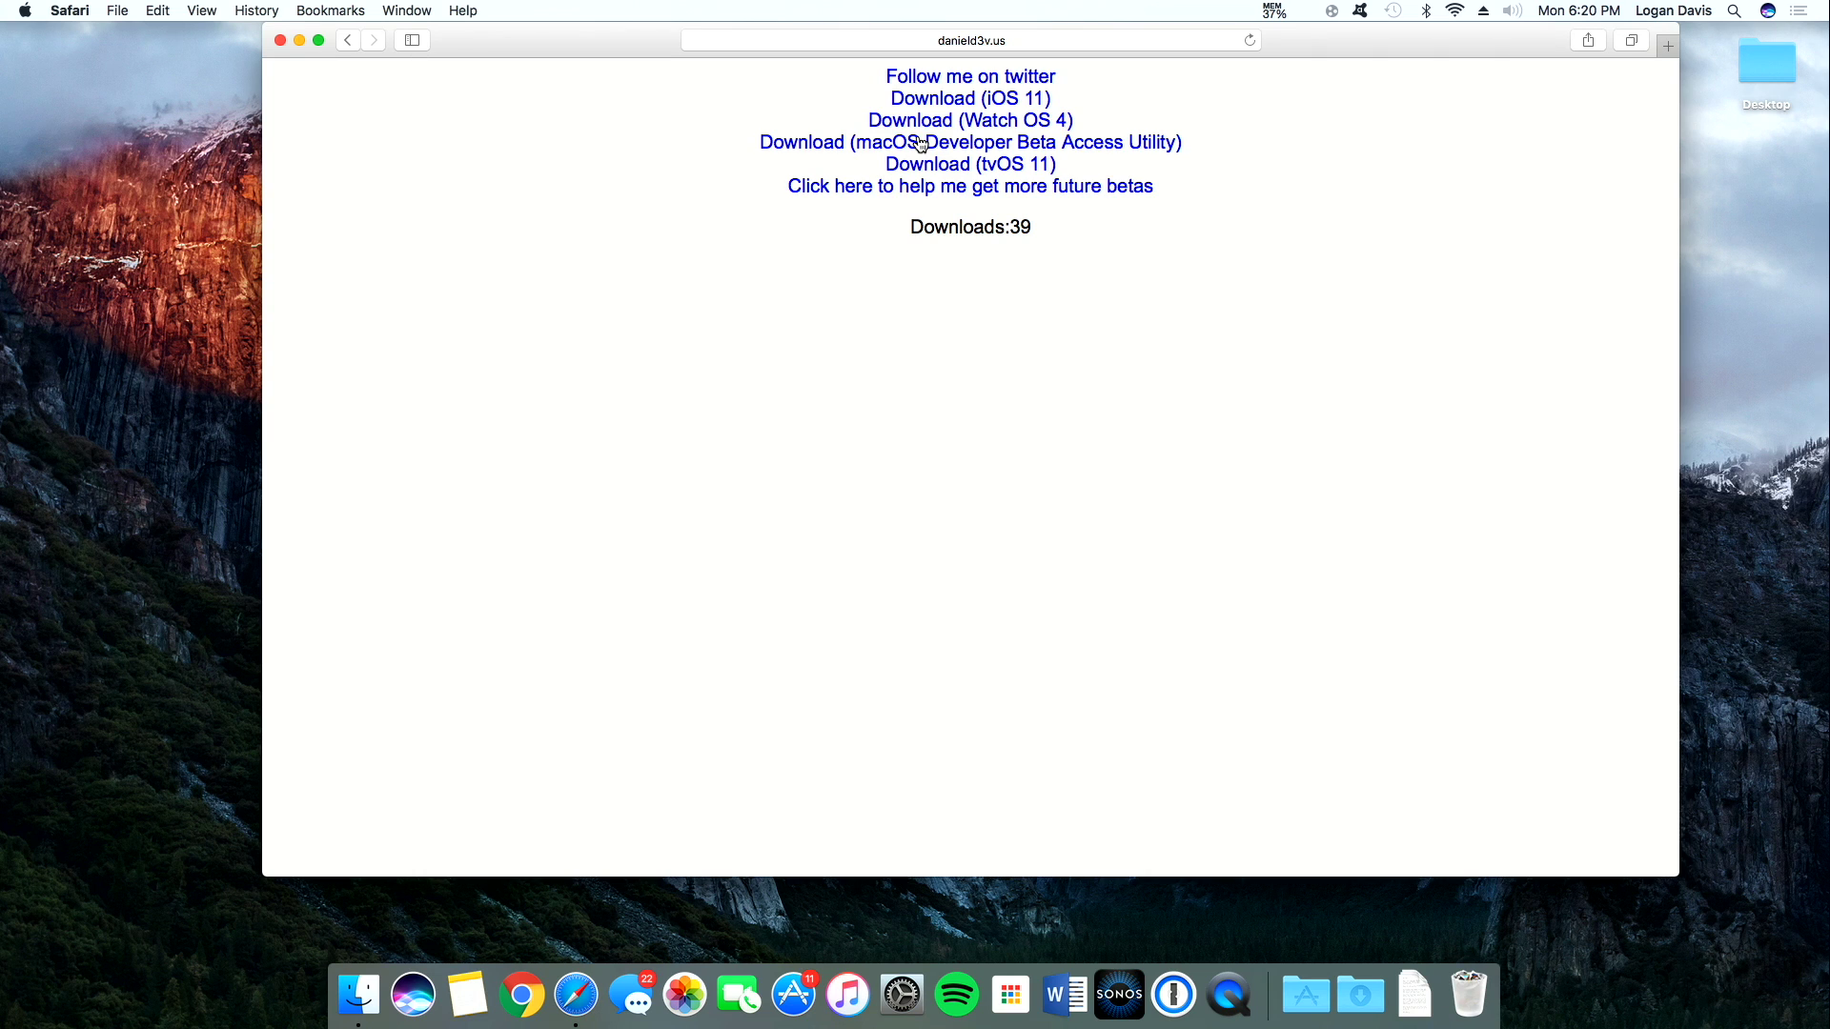
pyautogui.click(920, 143)
# Step: Open macOSDeveloperBetaAccessUtility.dmg from Downloads and launch its macOSDeveloperBetaAccessUtility.pkg installer
pyautogui.click(1358, 987)
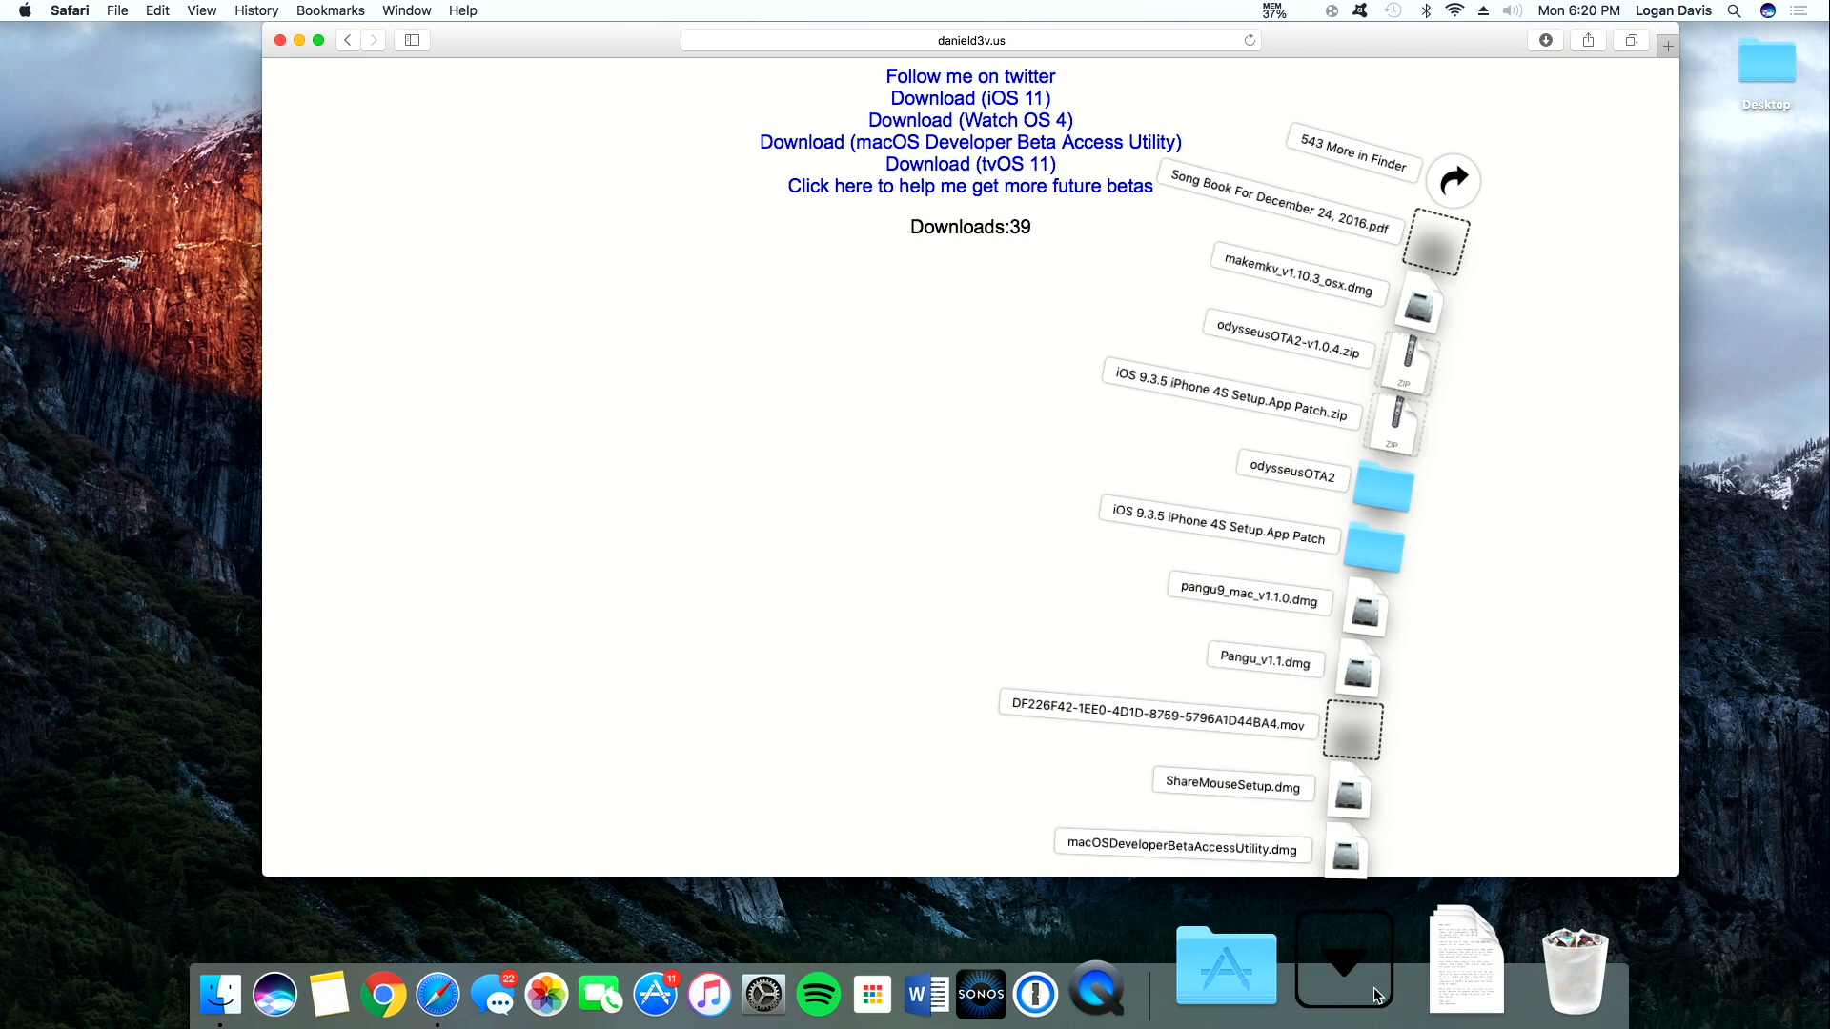
pyautogui.click(1376, 858)
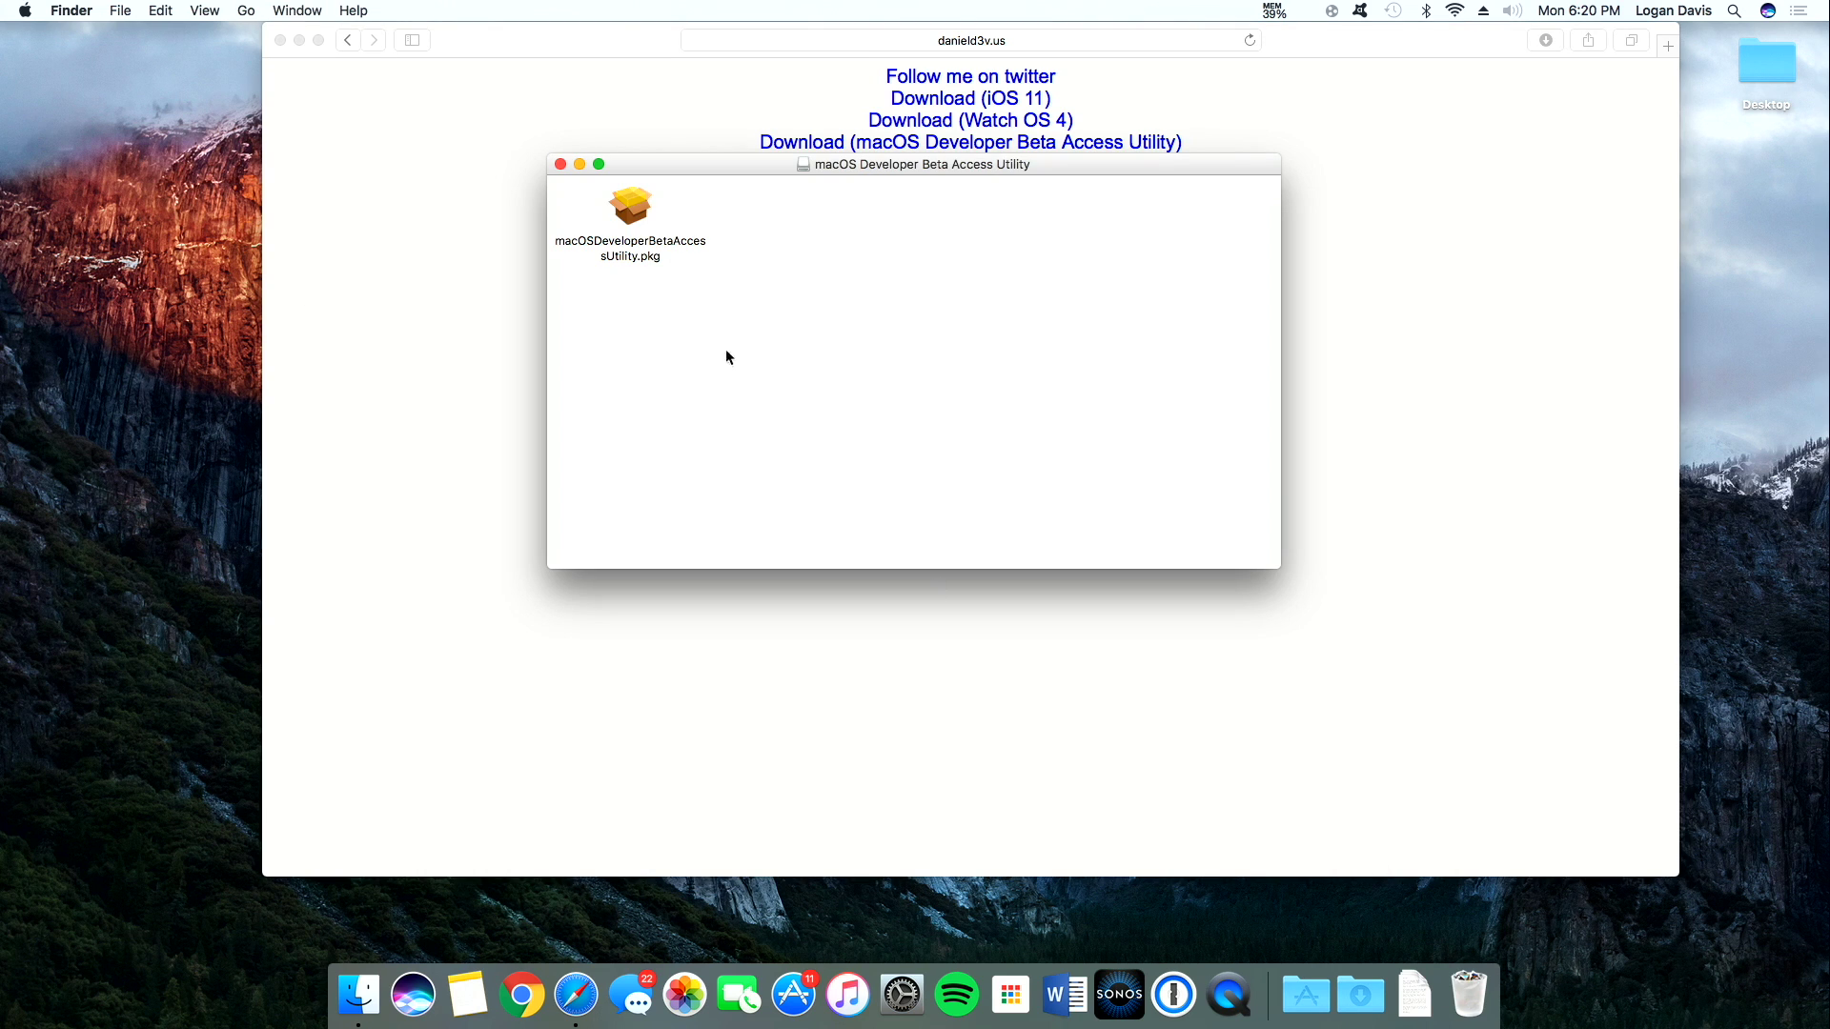
pyautogui.doubleClick(629, 243)
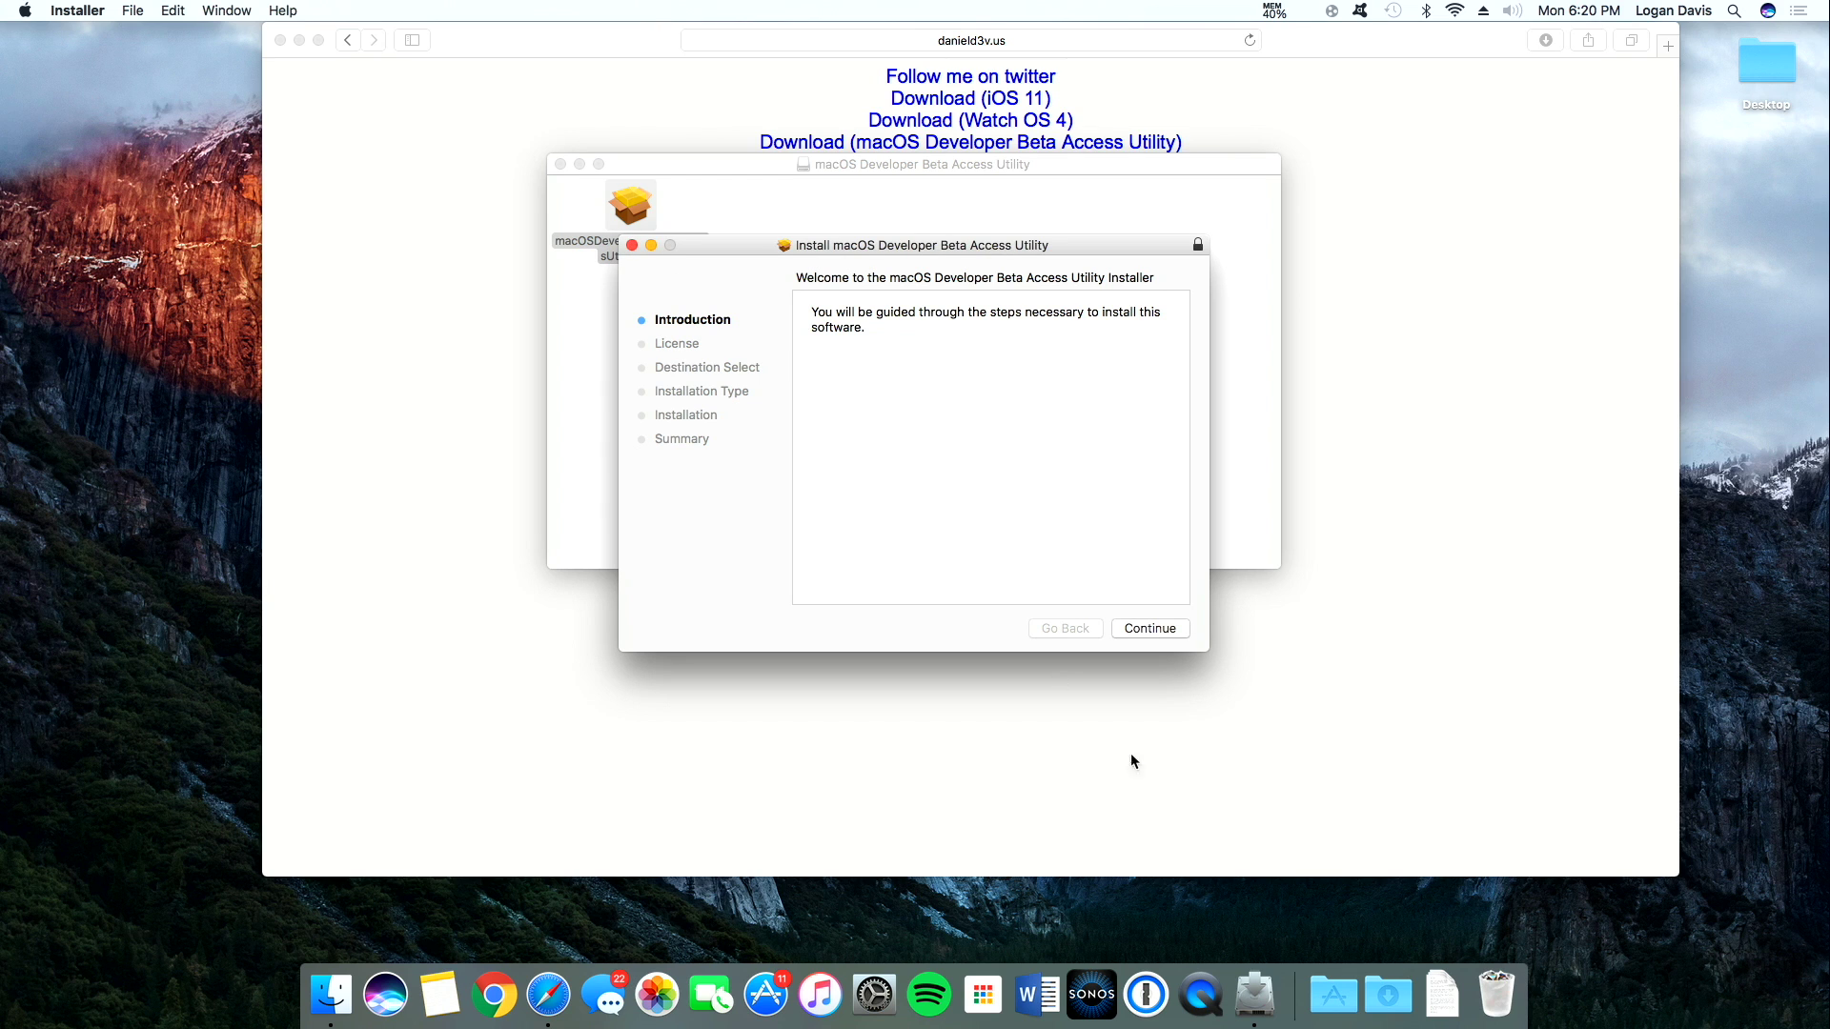
# Step: Accept the licence and install the Beta Access Utility on Macintosh HD, authorising with the account password
pyautogui.click(1159, 631)
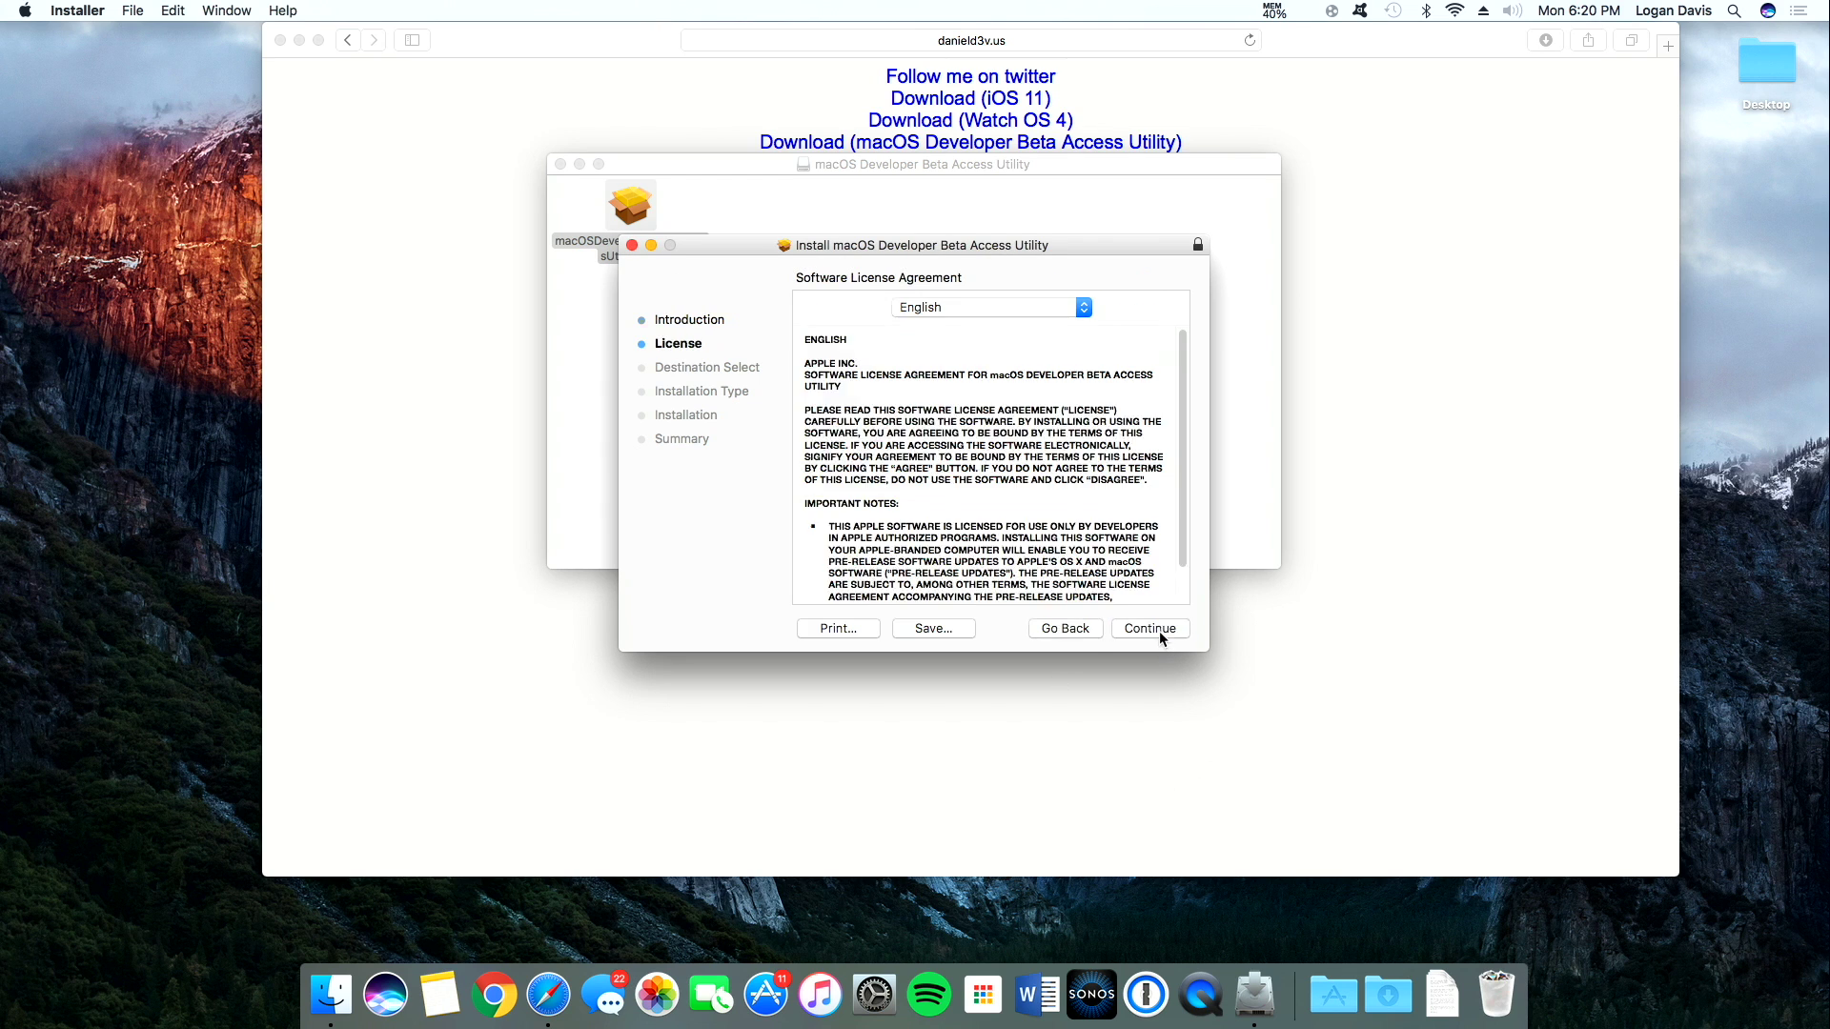
pyautogui.click(1158, 628)
pyautogui.click(1098, 397)
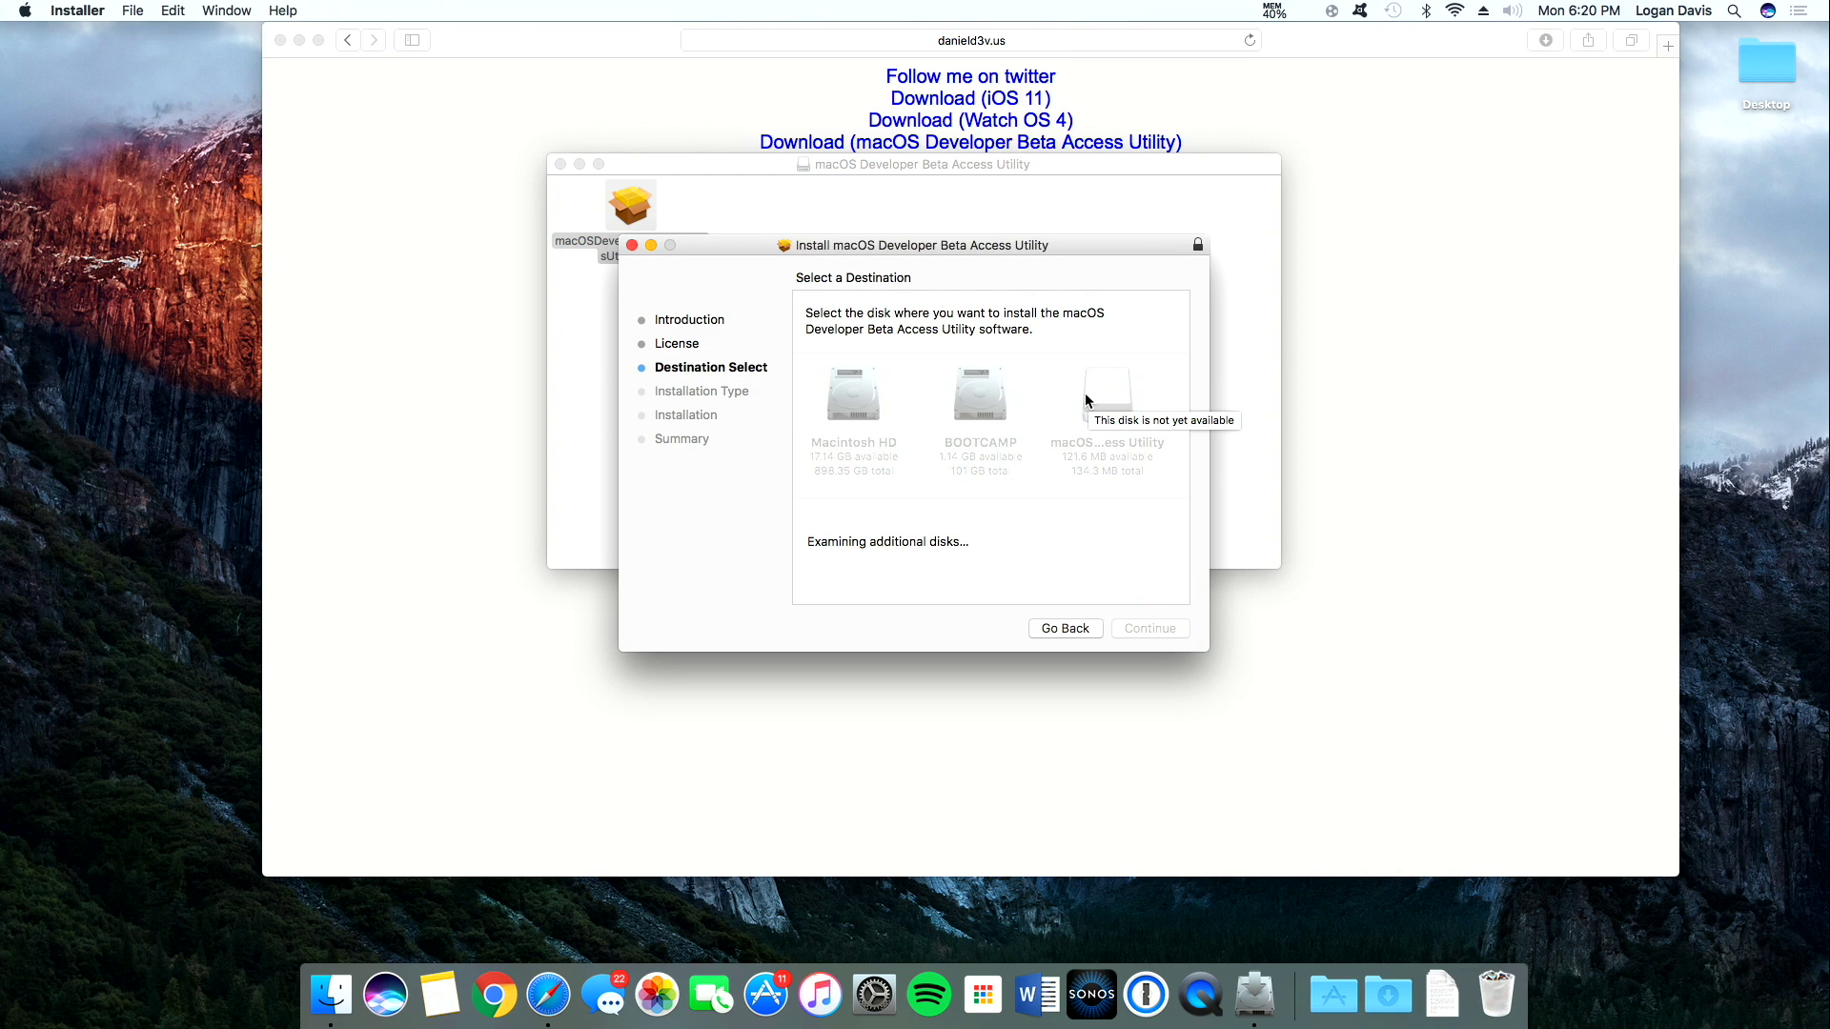
pyautogui.click(1141, 627)
pyautogui.click(1126, 628)
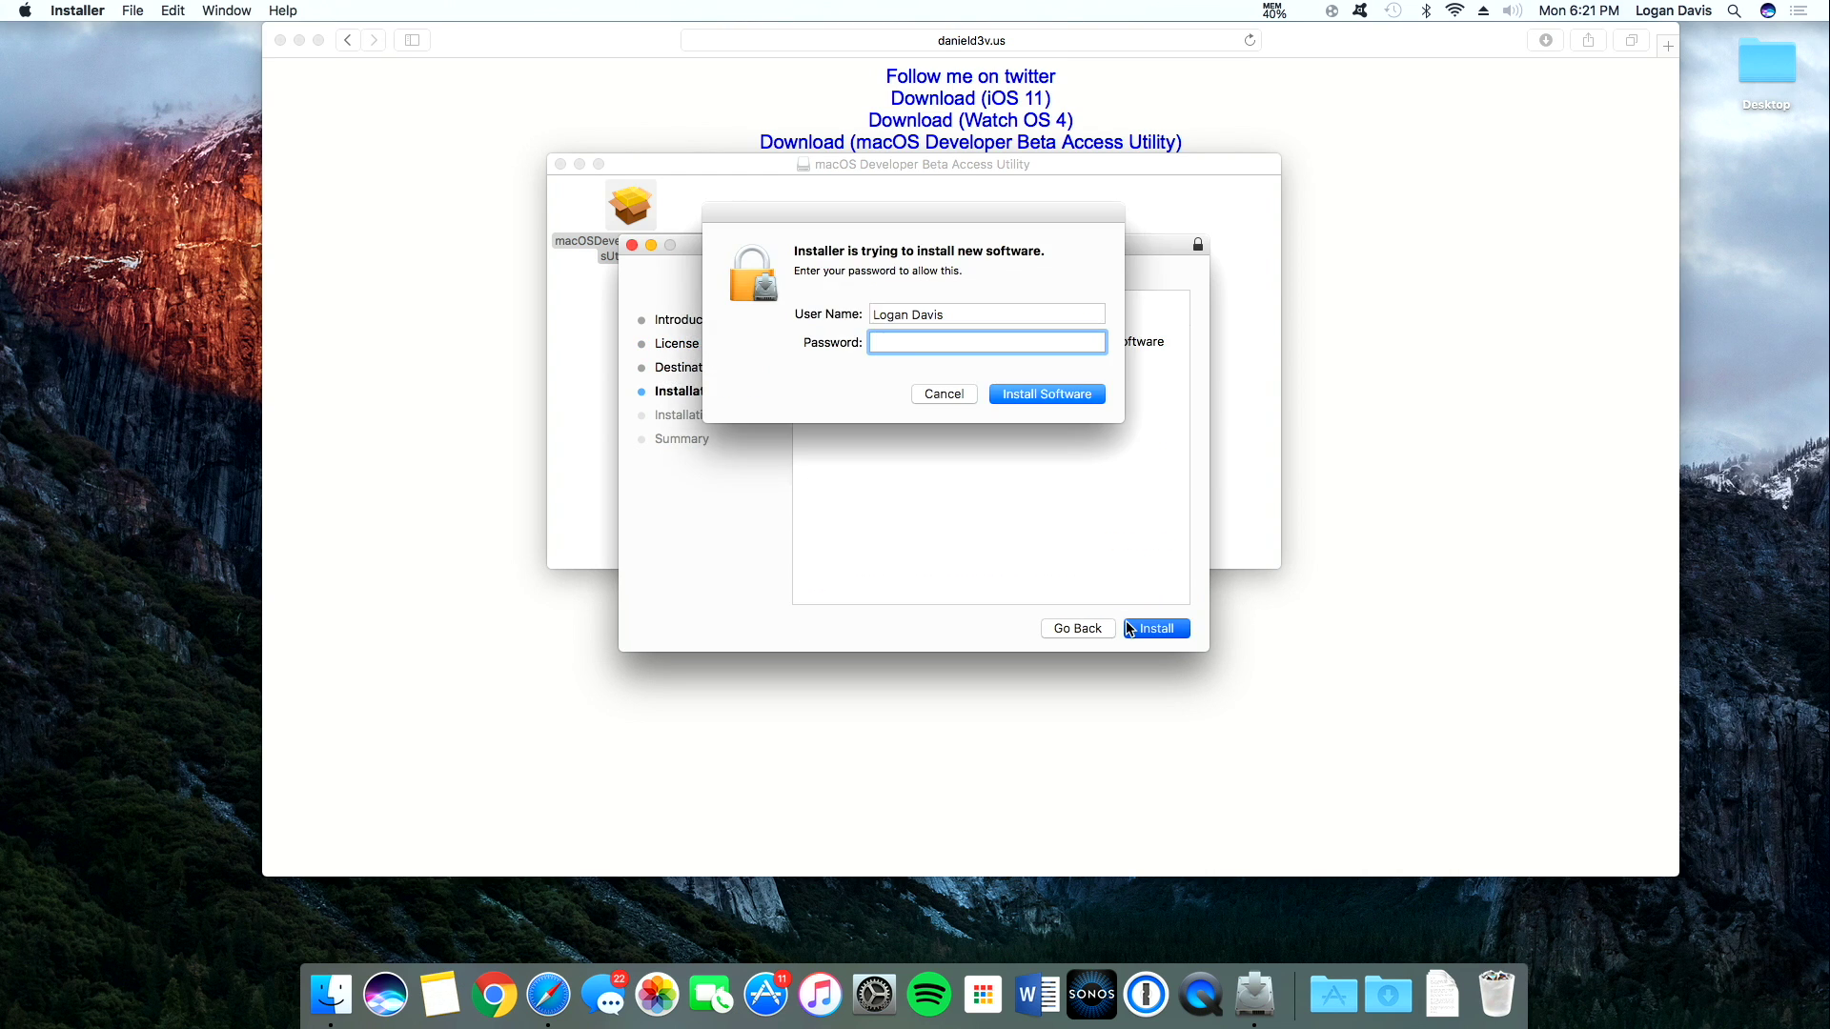
pyautogui.write('******')
pyautogui.press('Return')
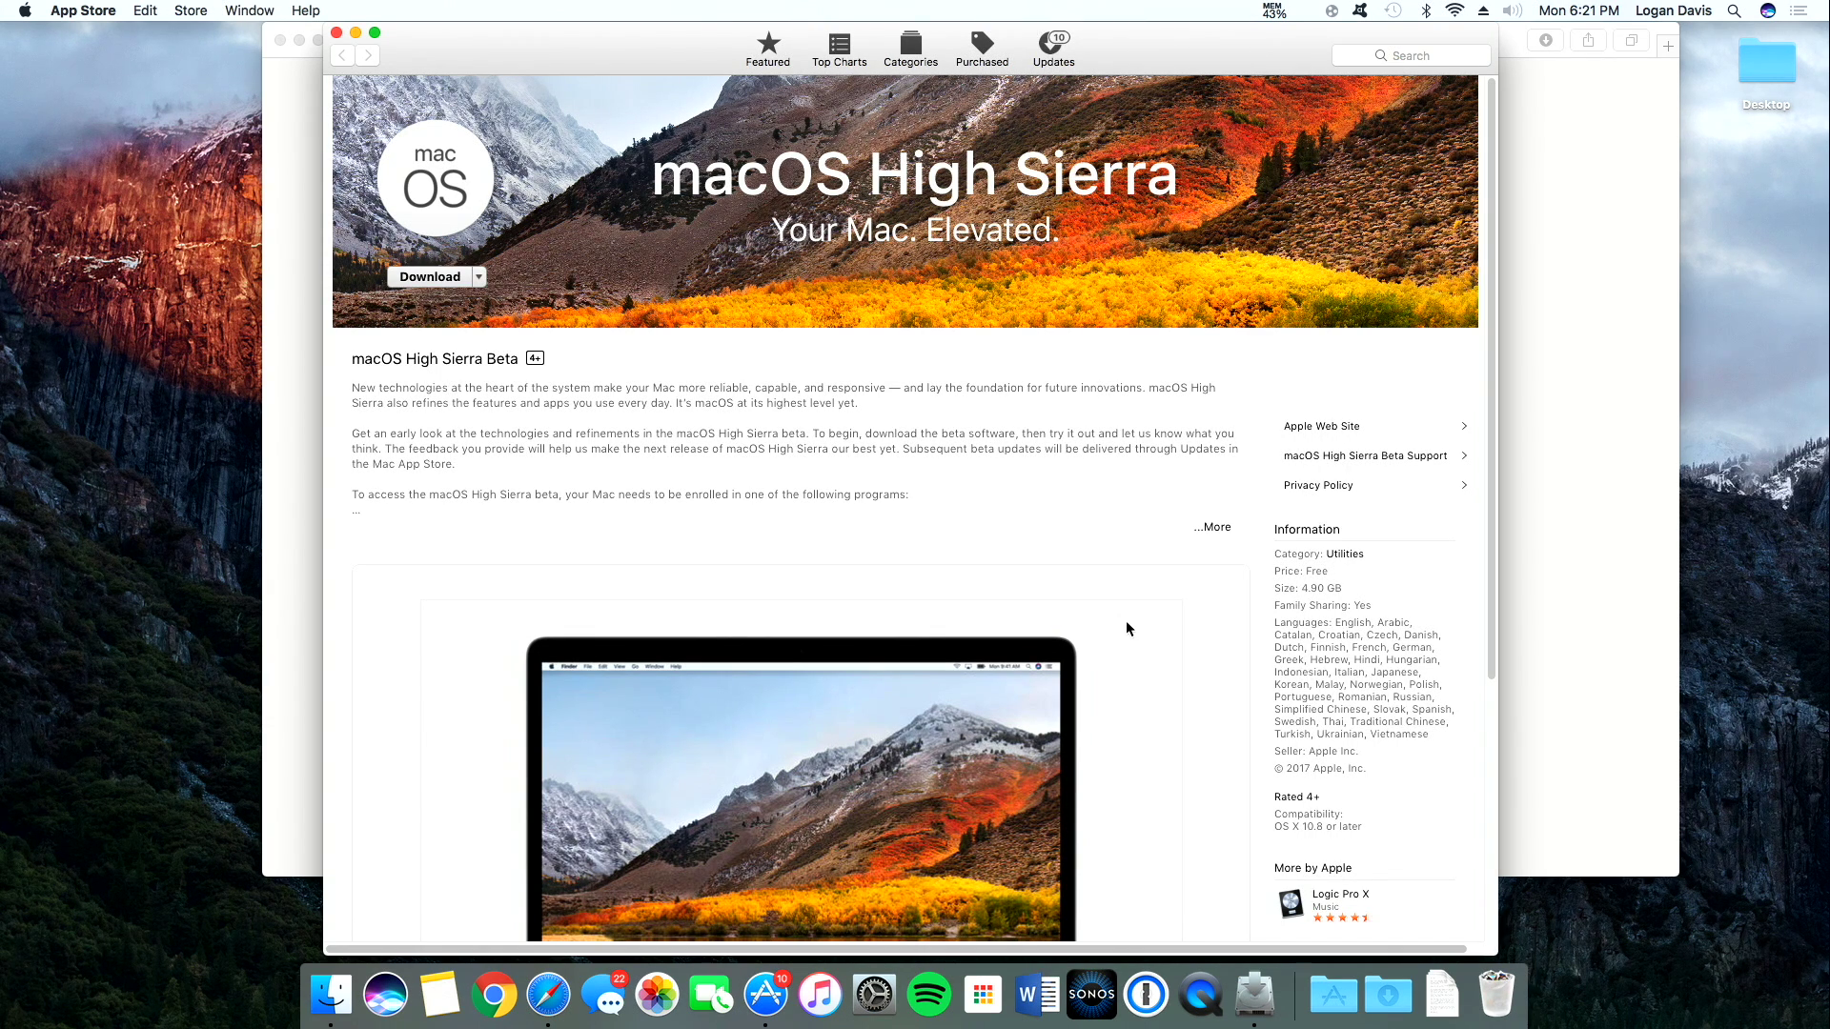
# Step: Download macOS High Sierra Beta from the App Store, then close the finished utility installer
pyautogui.click(427, 279)
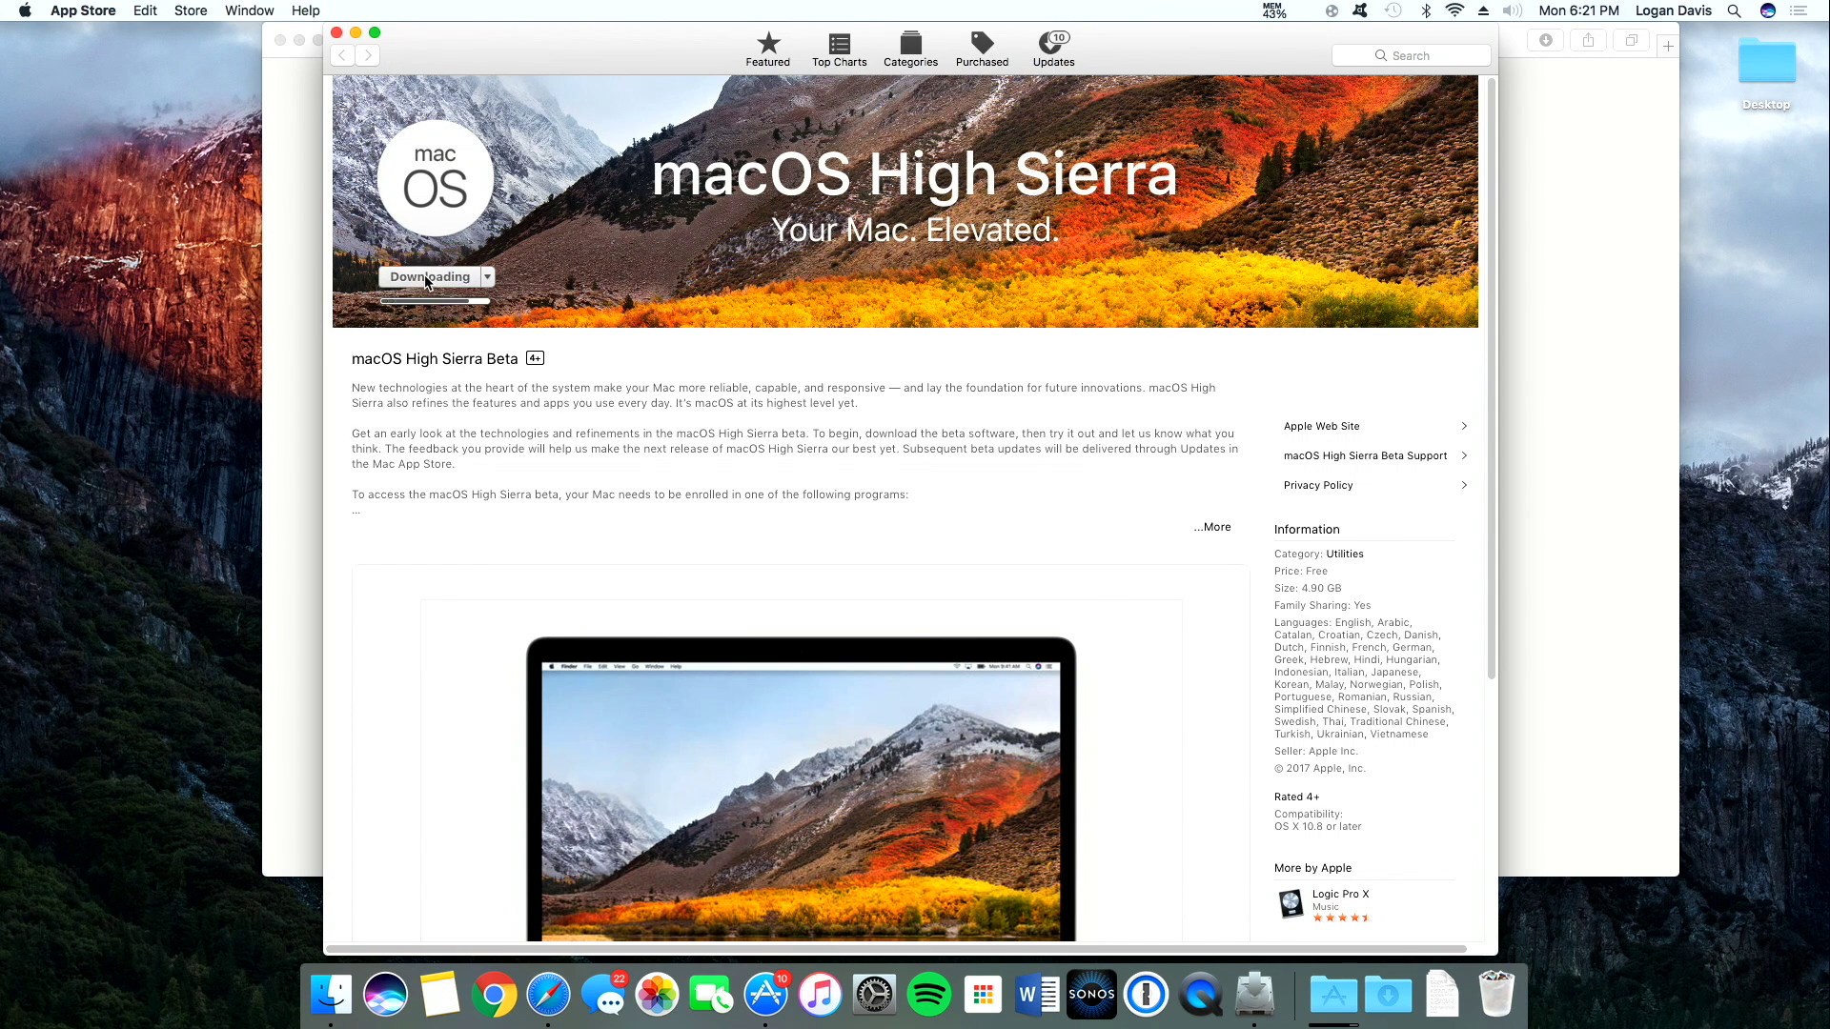
pyautogui.click(1254, 994)
pyautogui.click(1156, 629)
pyautogui.click(986, 358)
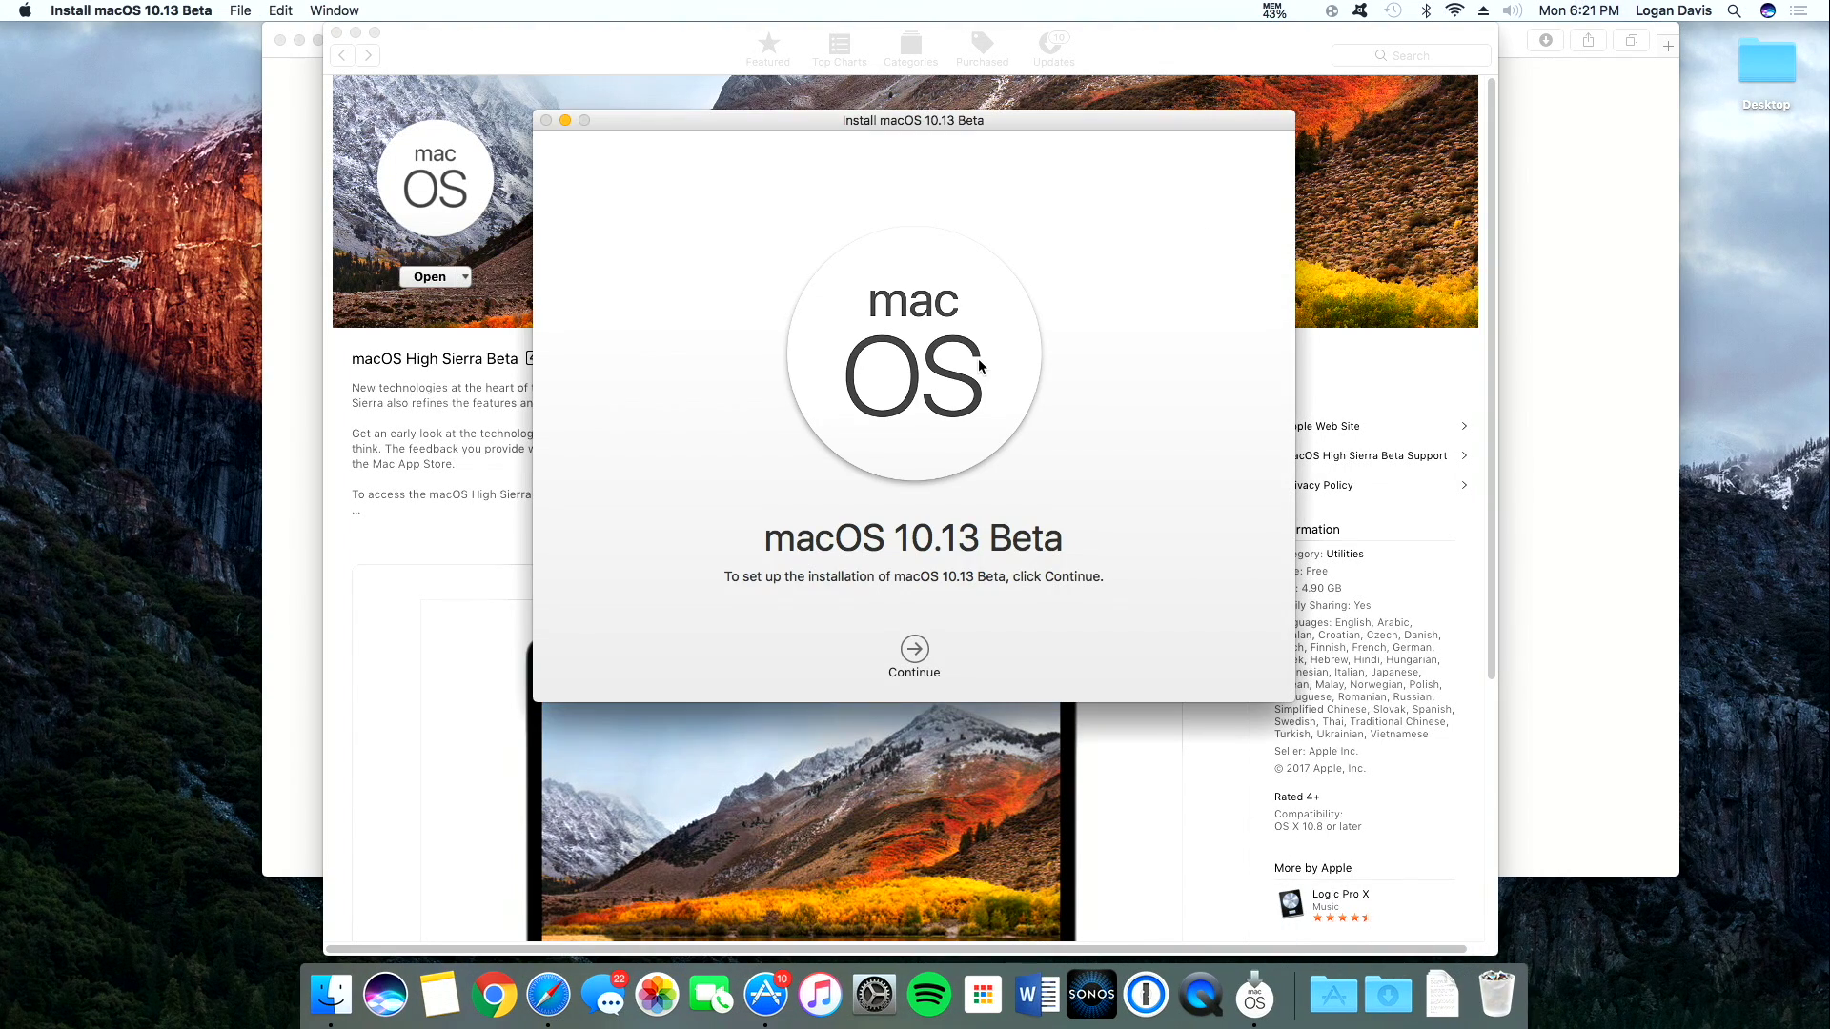
# Step: Continue past the introduction and eligibility notice and agree to the macOS 10.13 Beta licence
pyautogui.click(925, 655)
pyautogui.click(1056, 249)
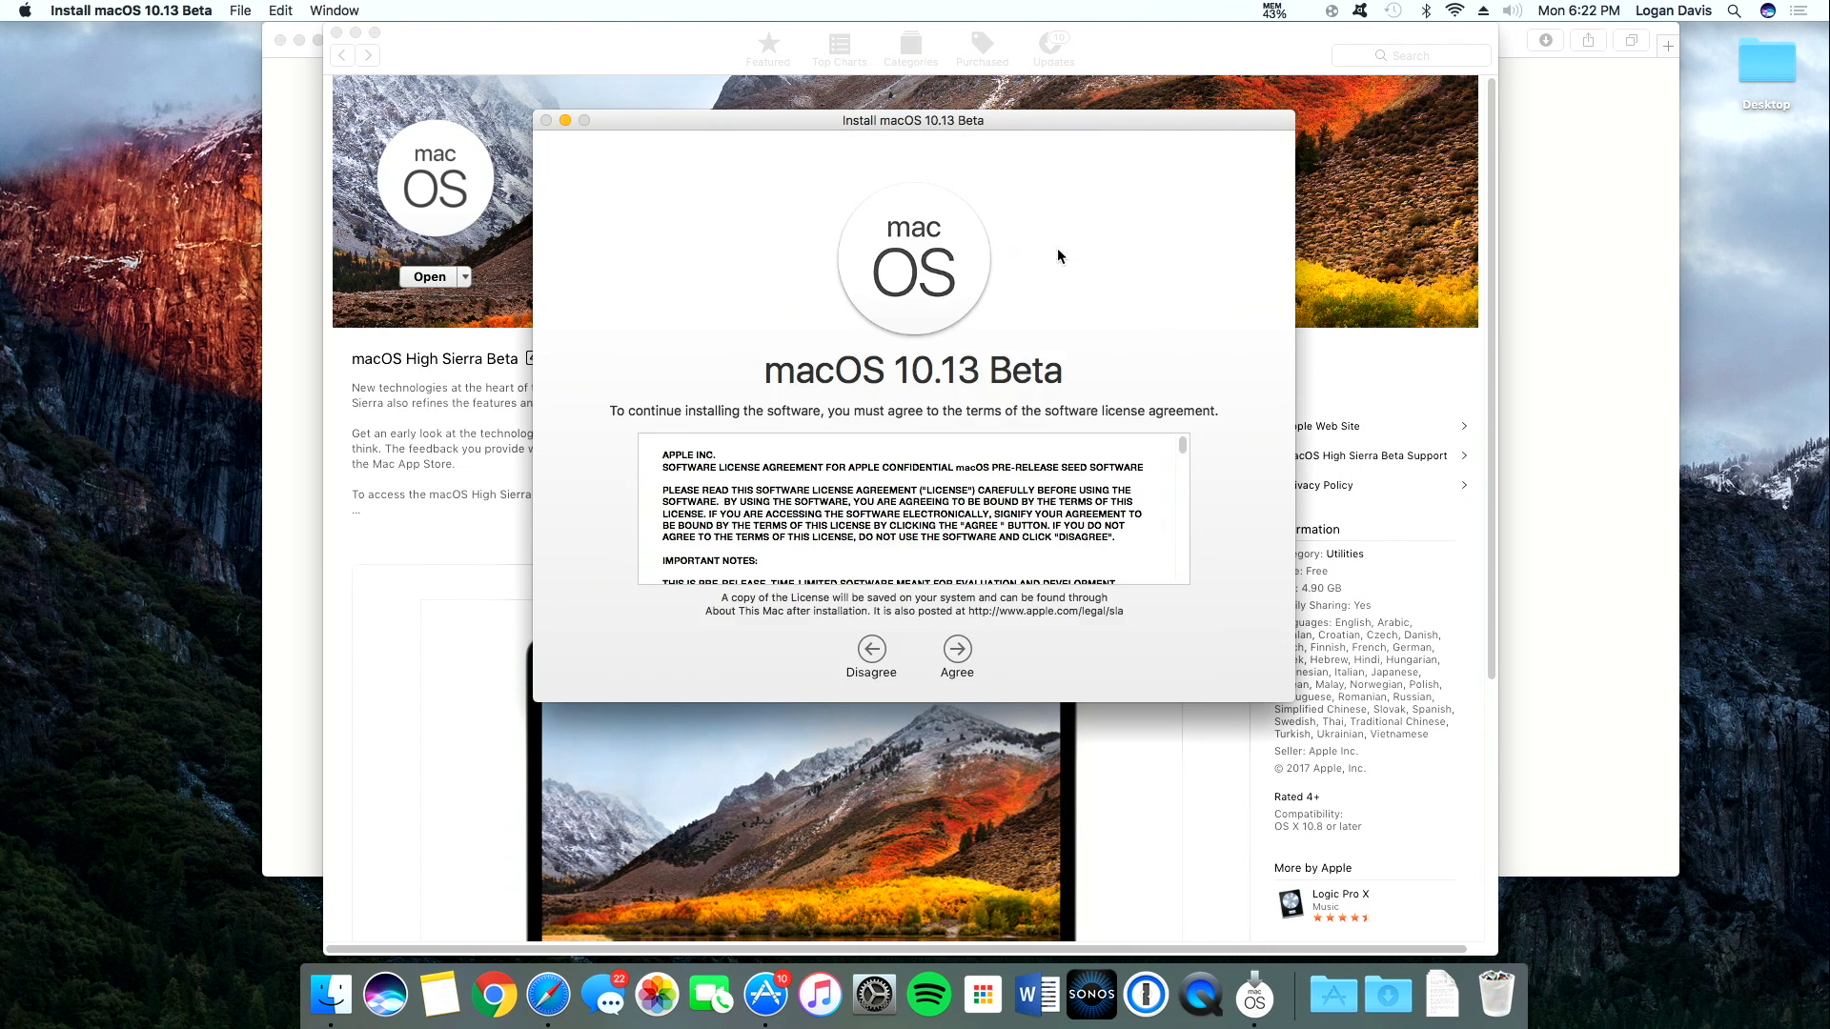
pyautogui.click(957, 654)
pyautogui.click(1072, 231)
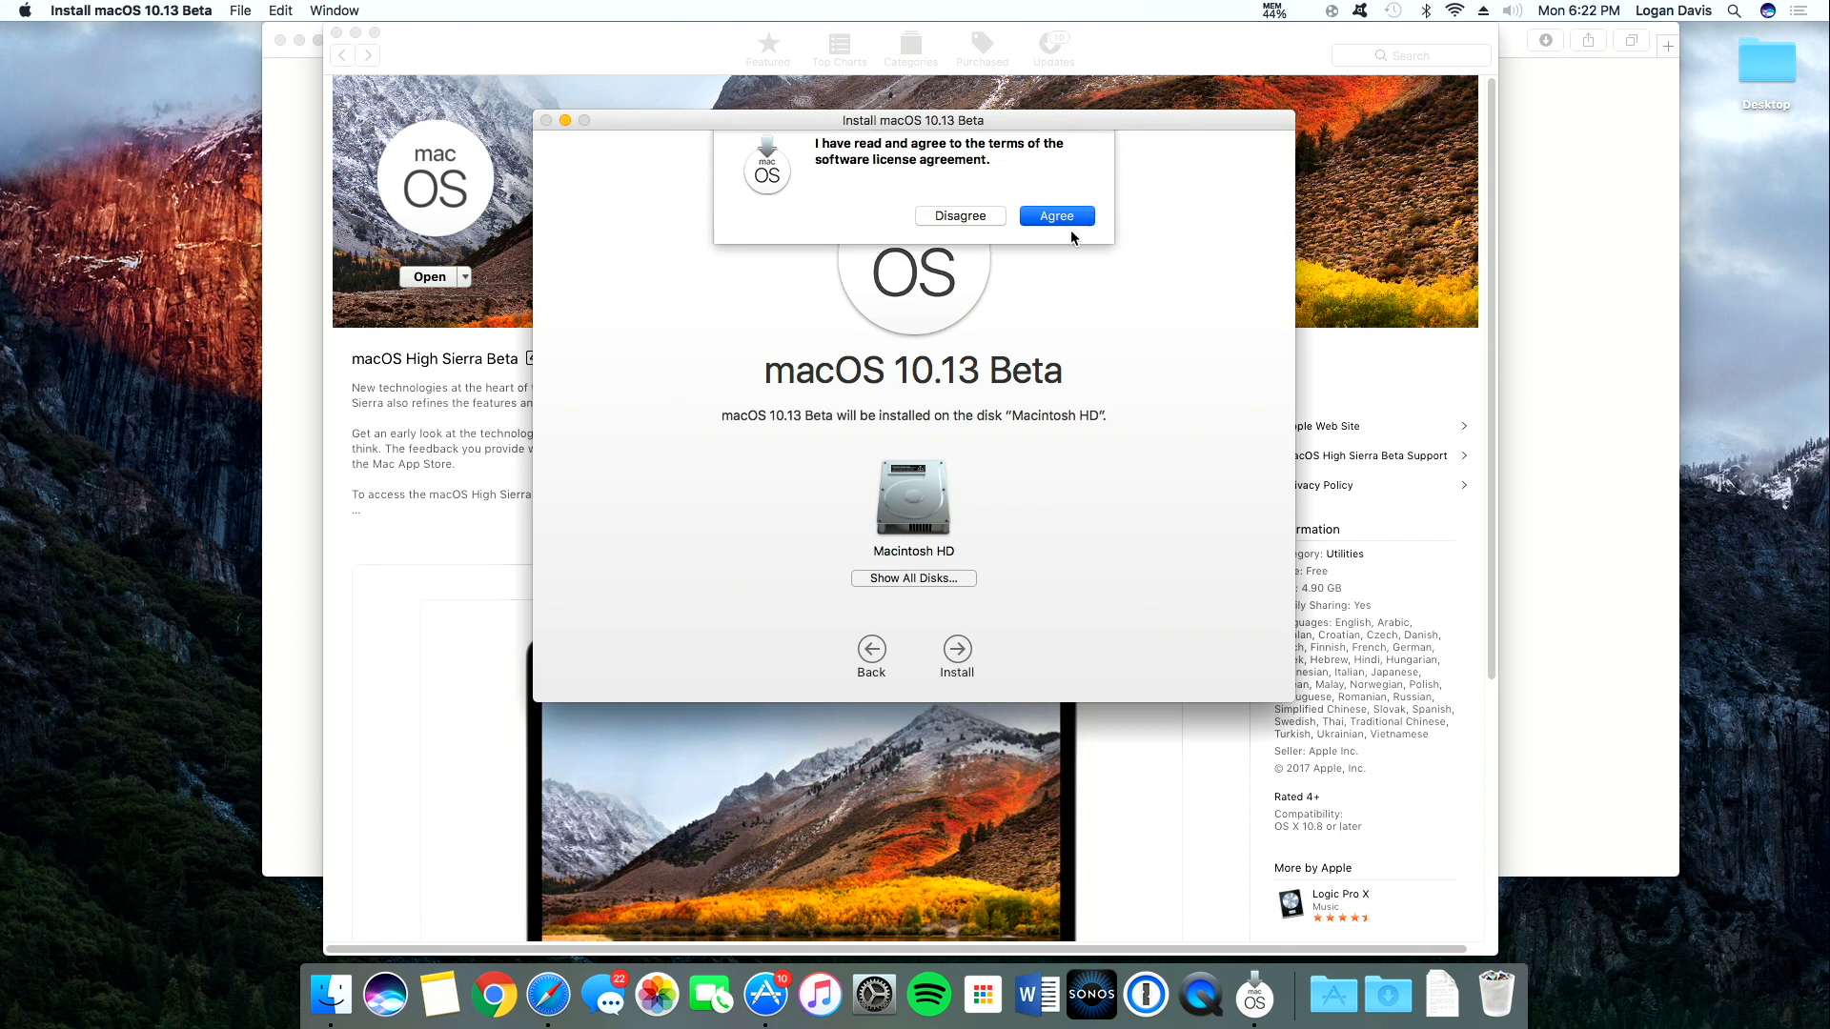
# Step: Install macOS 10.13 Beta on Macintosh HD, entering the account password to add the helper
pyautogui.click(957, 648)
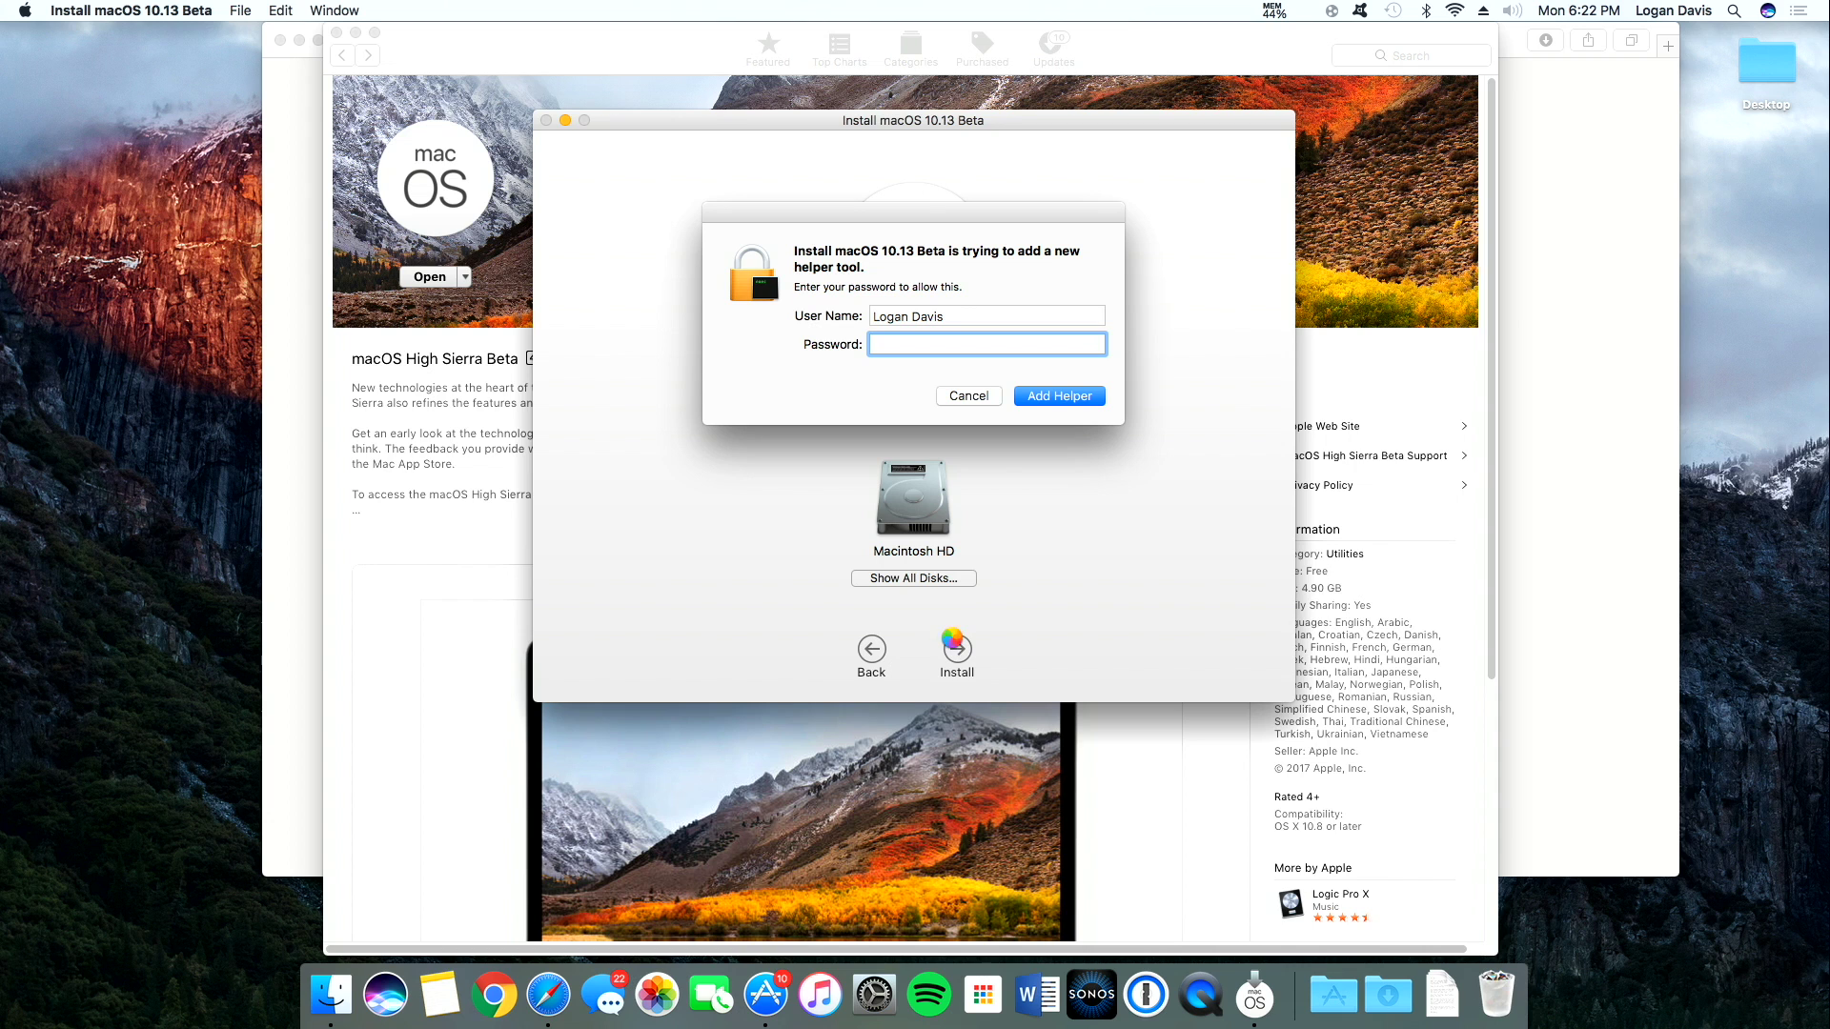
pyautogui.write('******')
pyautogui.press('Return')
pyautogui.write('******')
pyautogui.press('Return')
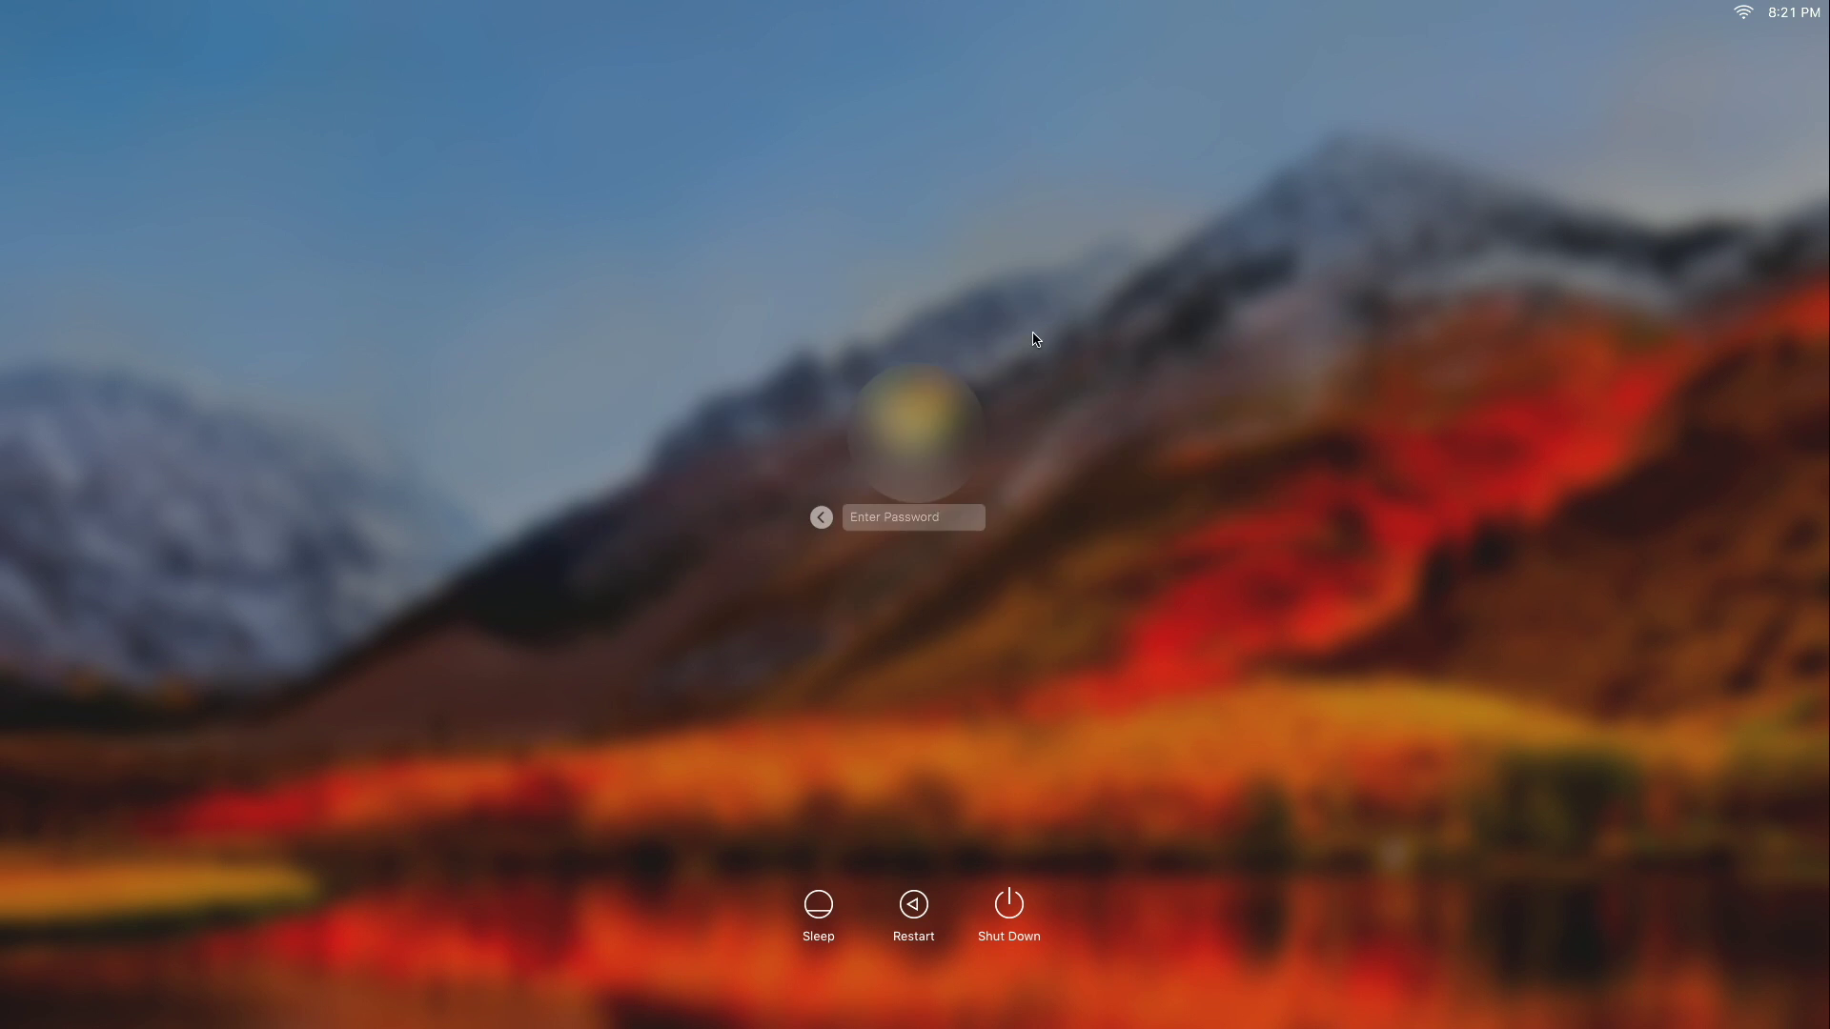
# Step: Enter the account password at the High Sierra login screen
pyautogui.write('******')
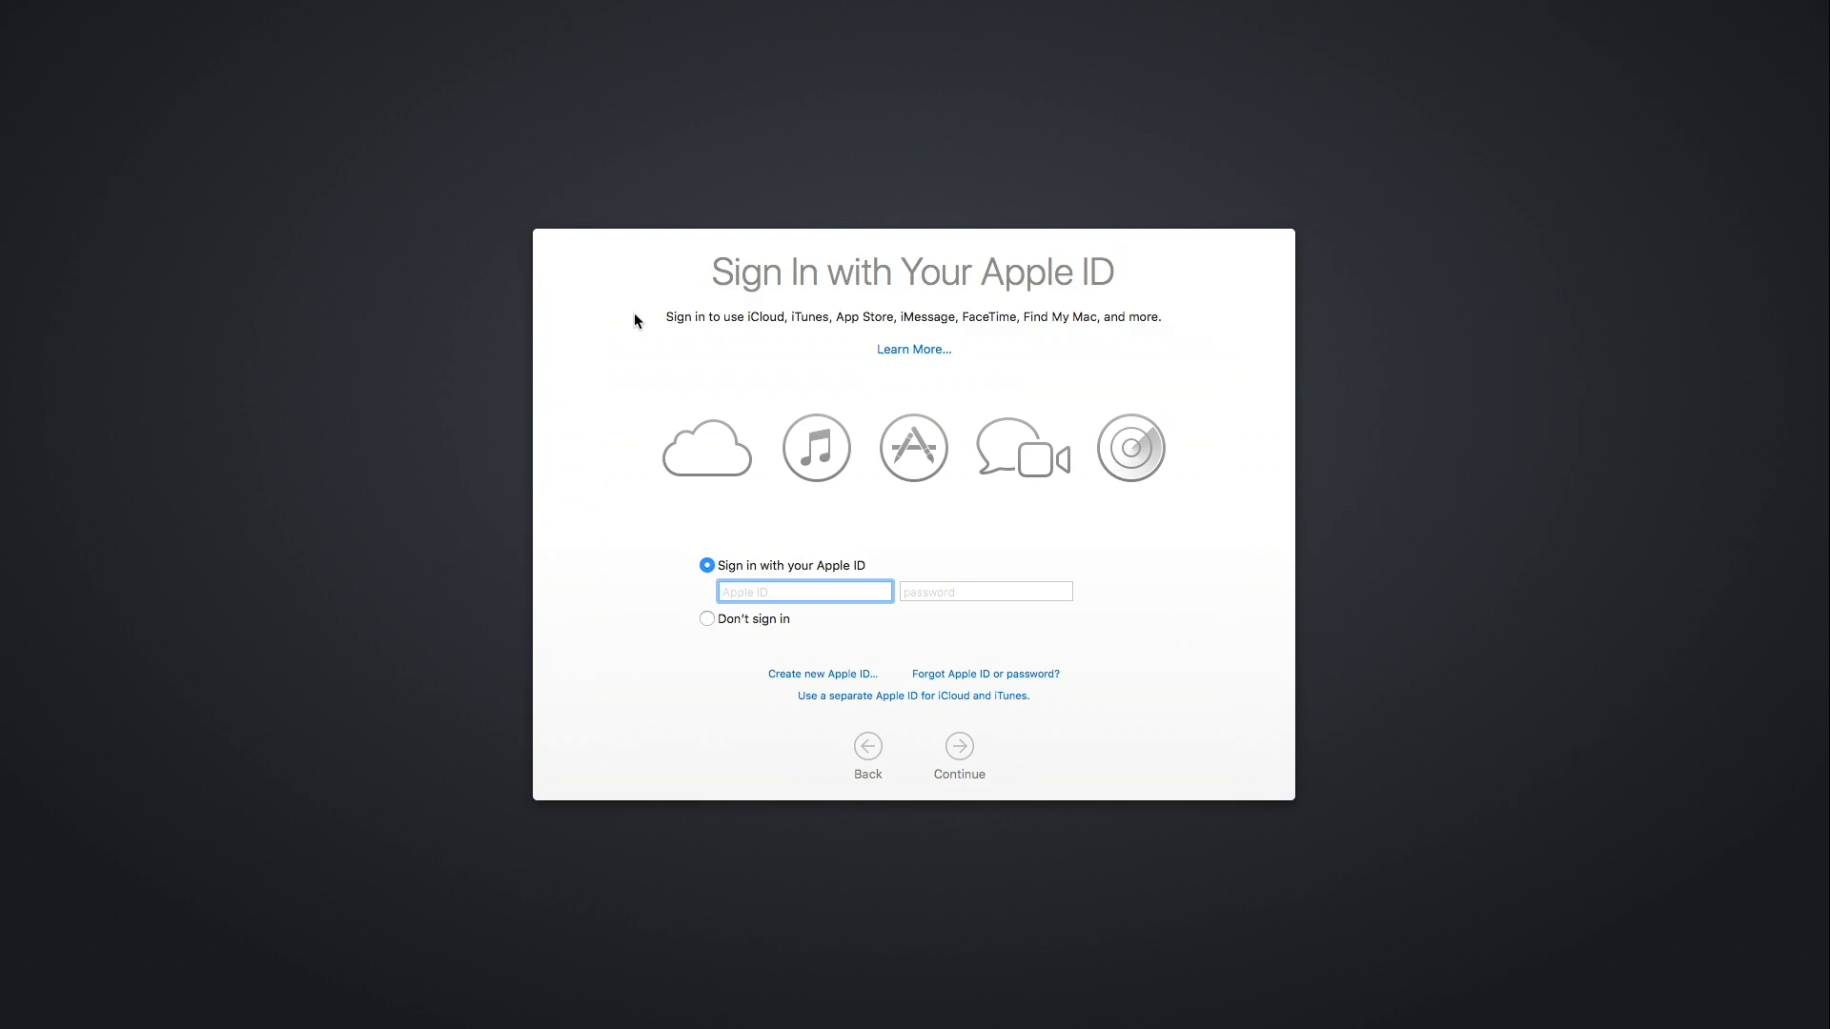
# Step: Choose Don't sign in, skip Apple ID setup, and continue past the incompatible Growl notice
pyautogui.click(706, 619)
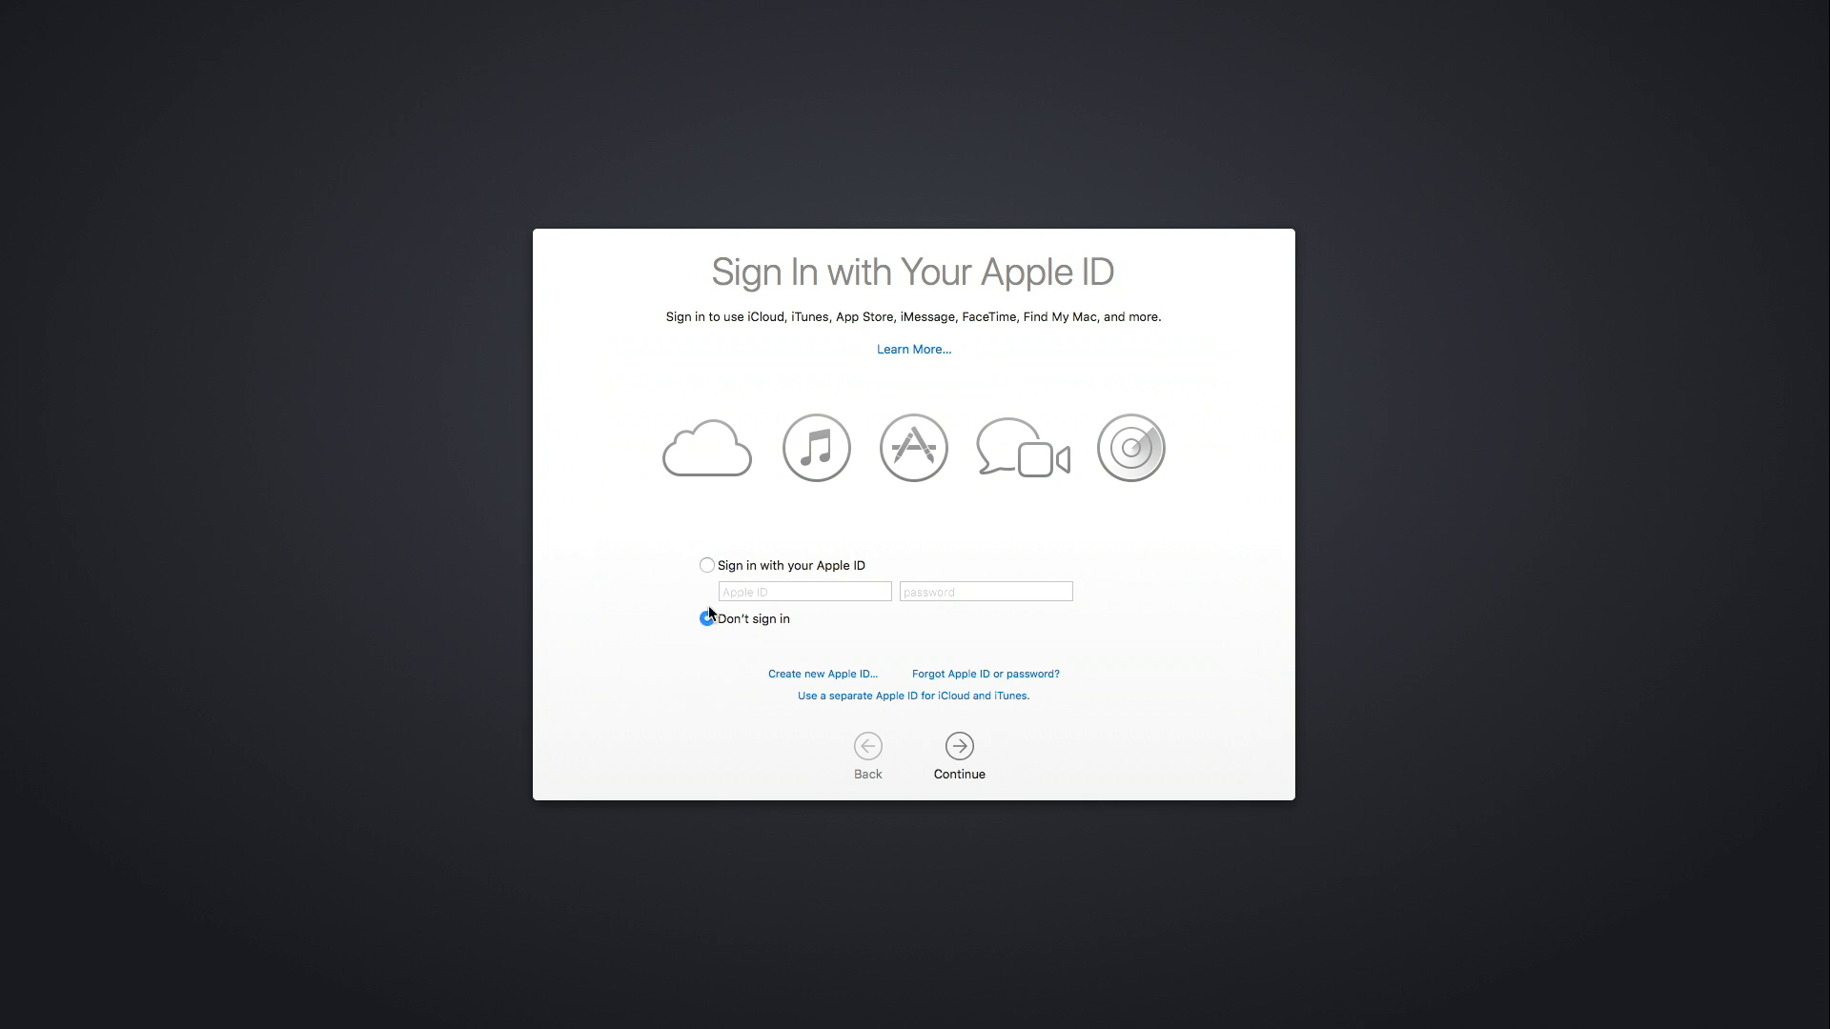
pyautogui.click(960, 747)
pyautogui.click(1052, 329)
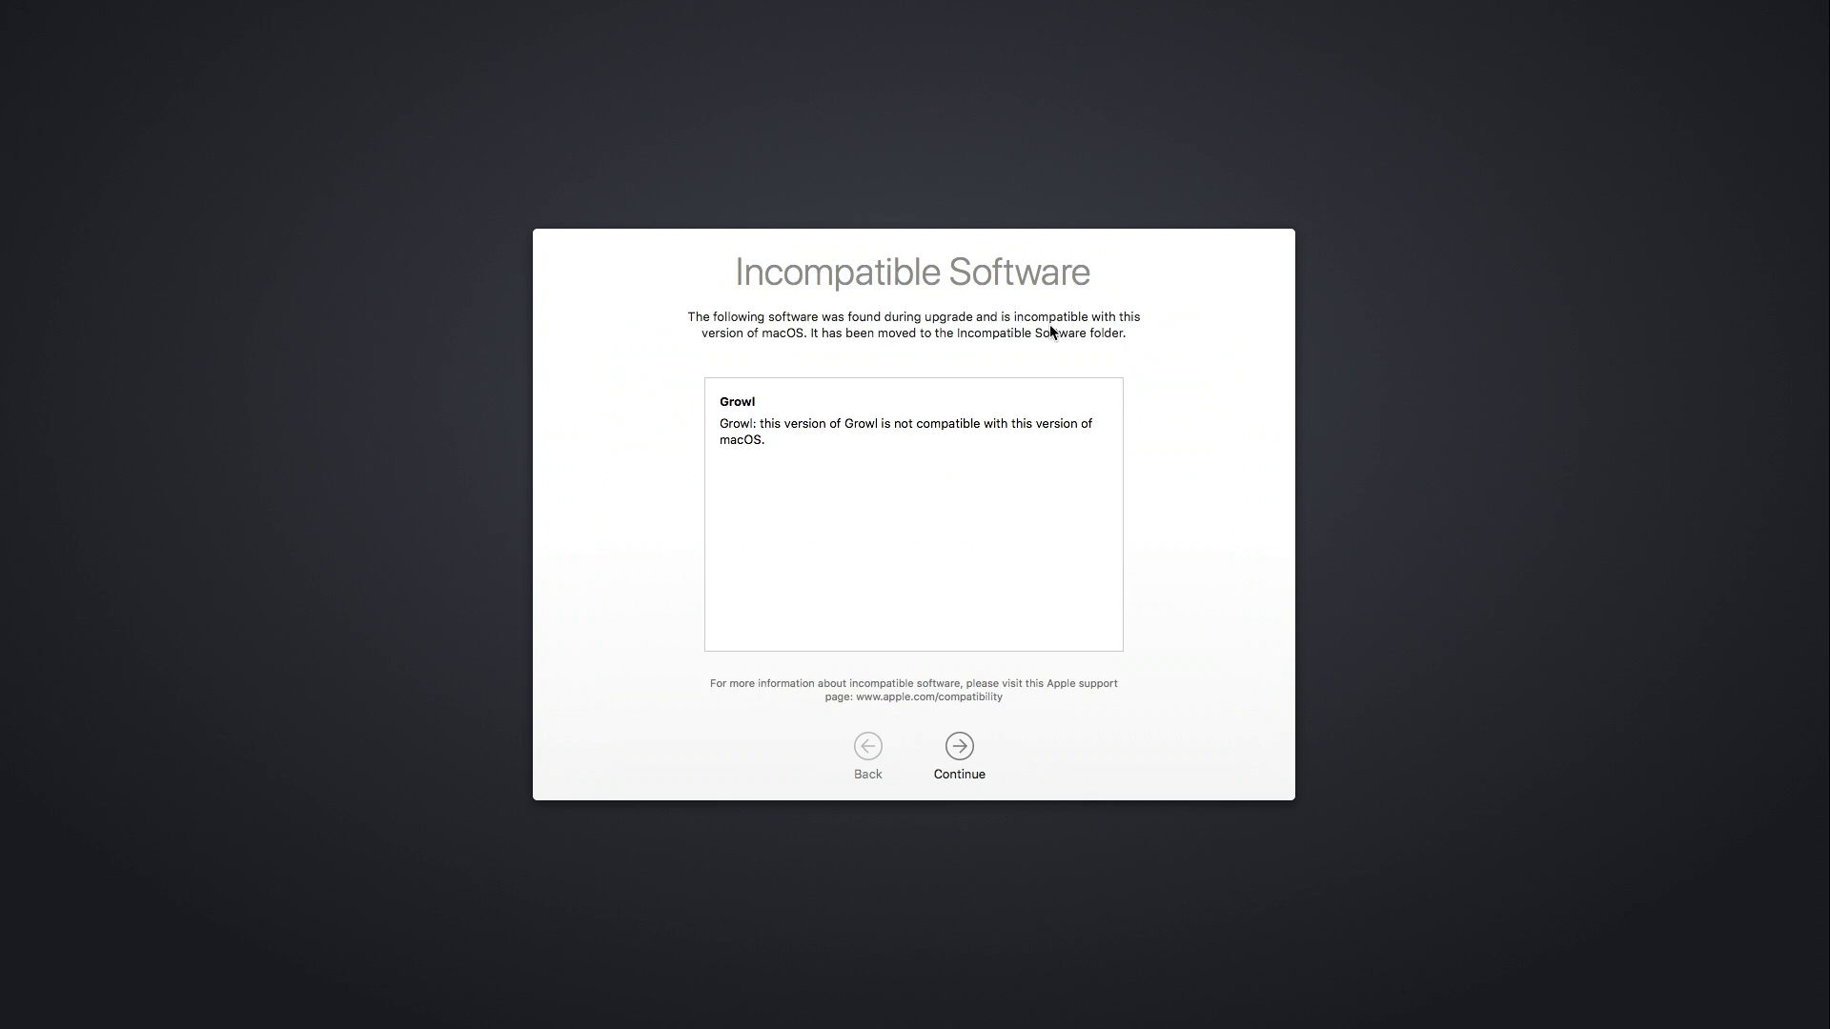
pyautogui.click(960, 746)
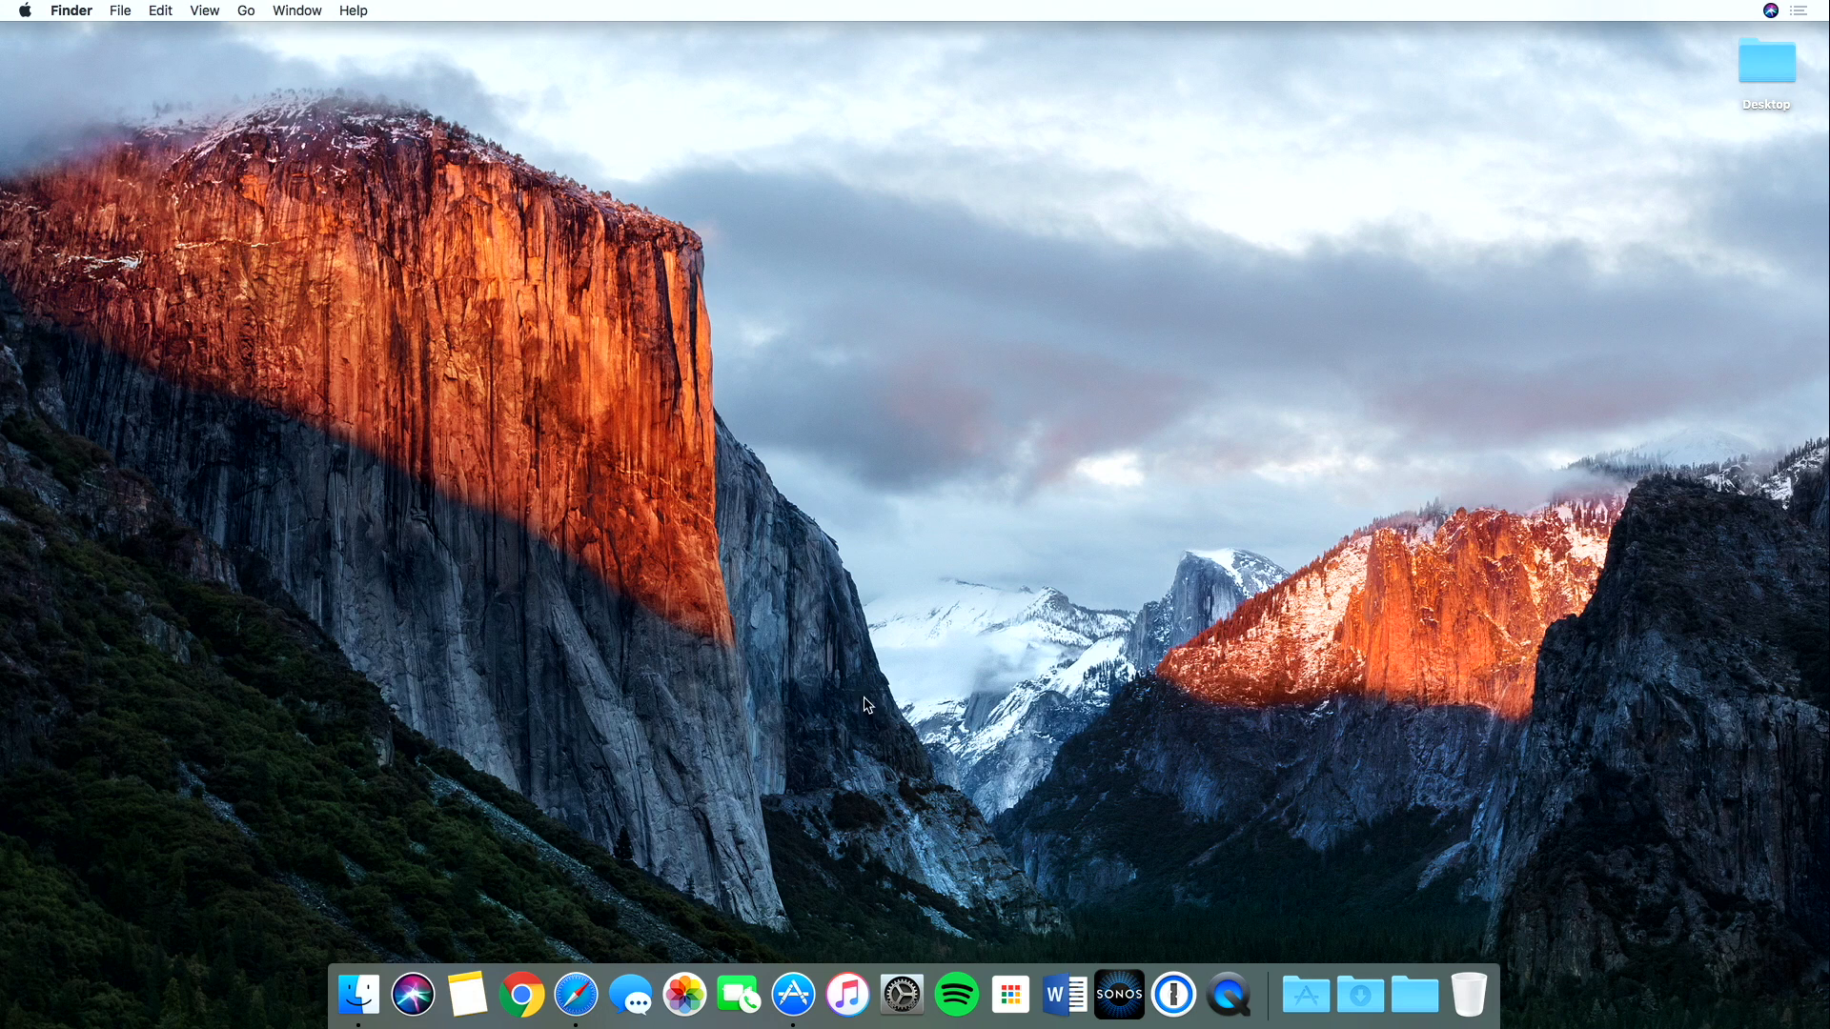
# Step: Show About This Mac from the Apple menu, confirming macOS 10.13 Beta (17A264c)
pyautogui.click(24, 10)
pyautogui.click(76, 32)
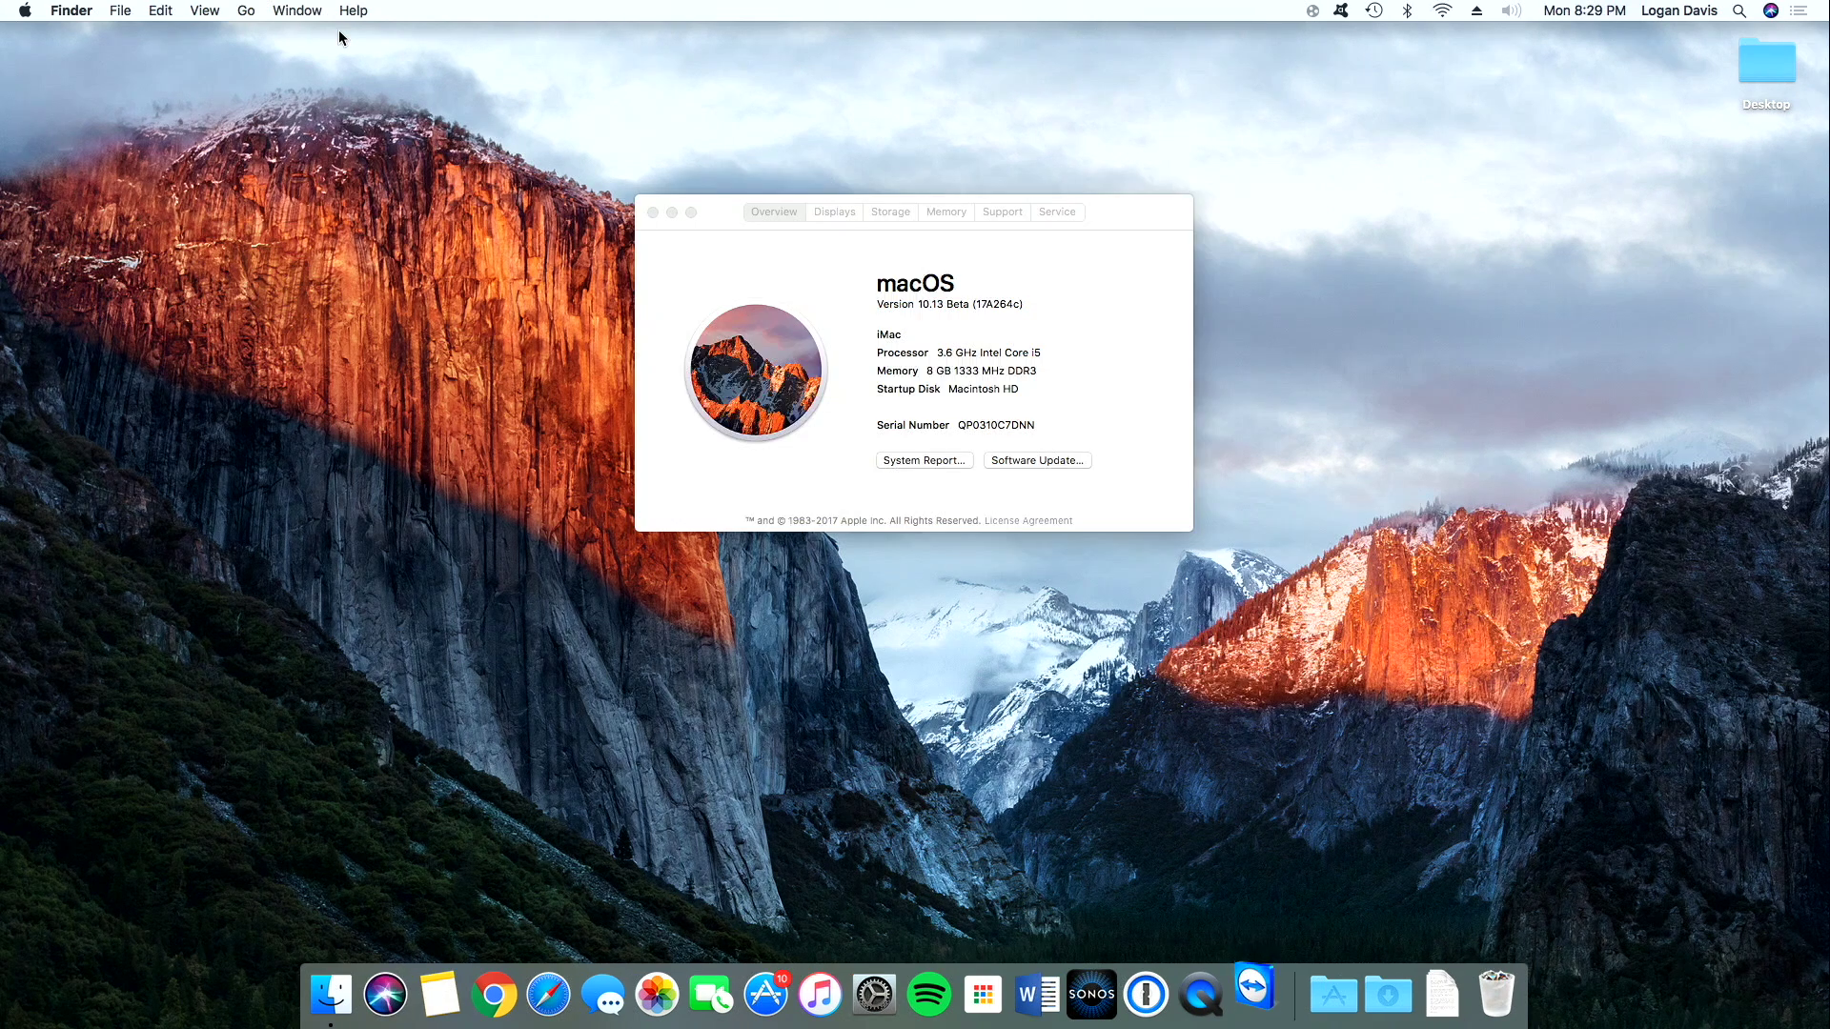
pyautogui.click(998, 392)
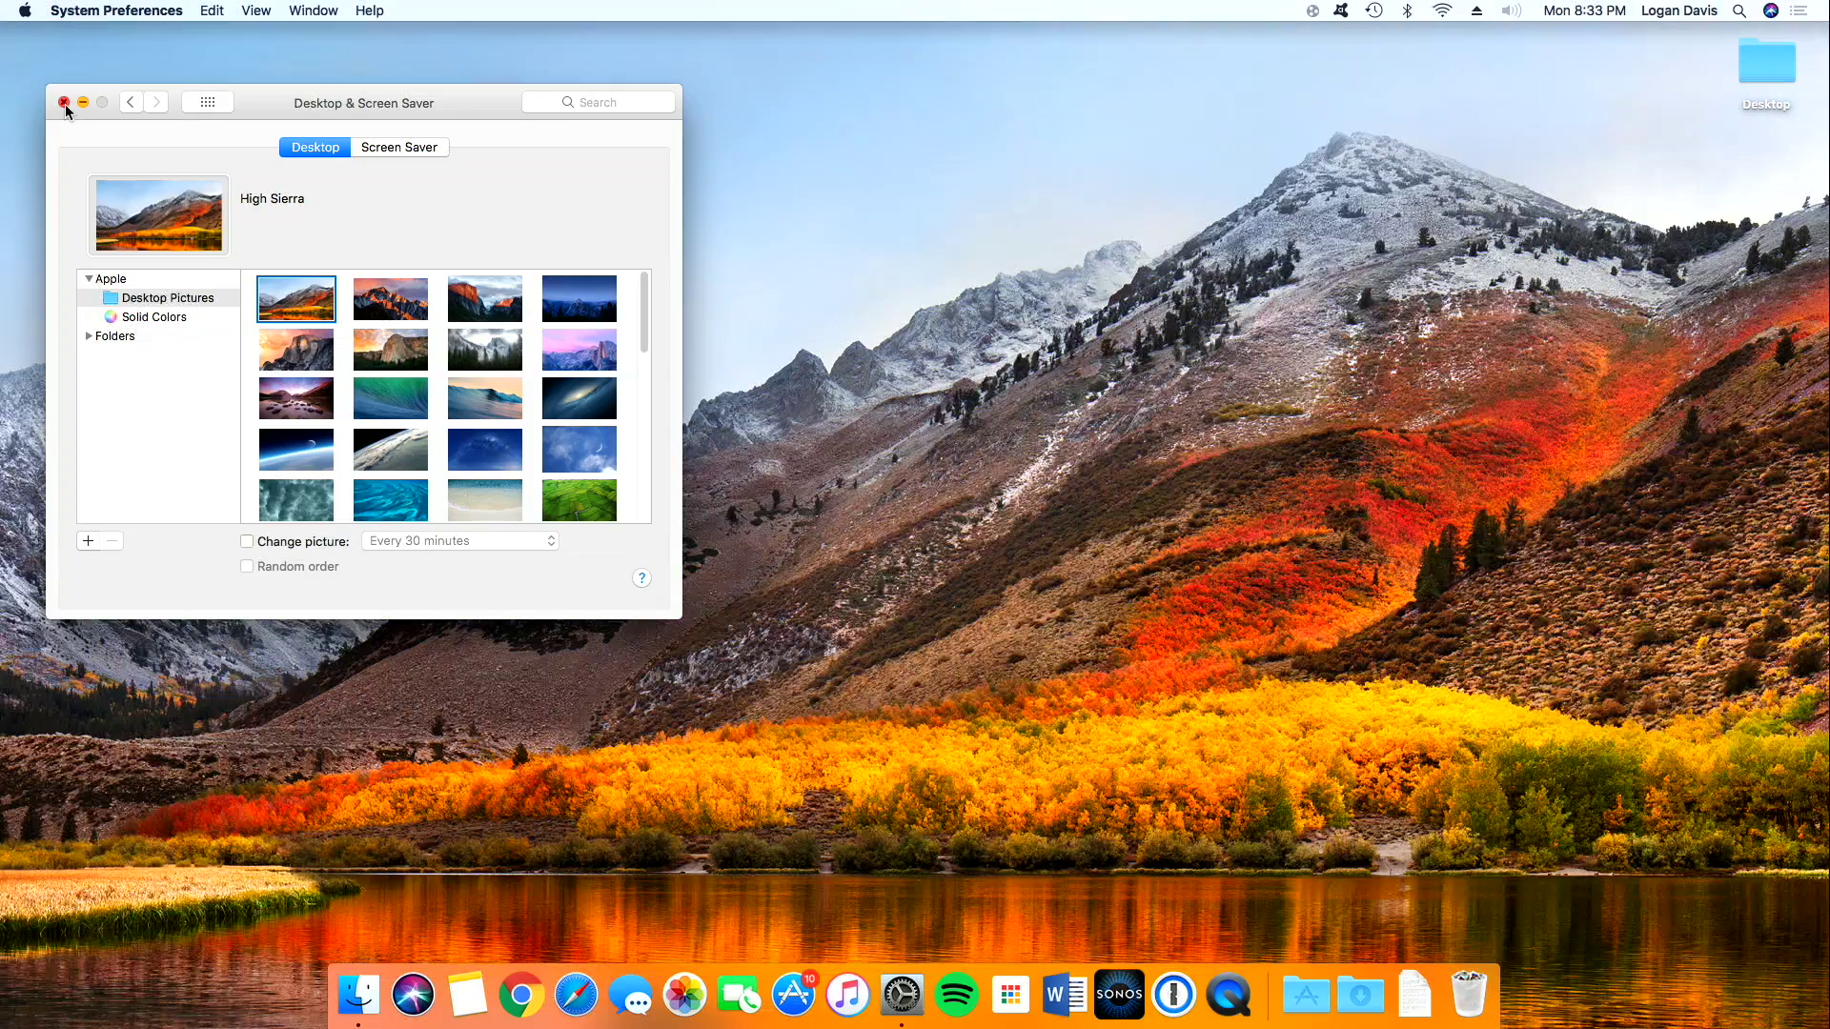
# Step: Close Desktop & Screen Saver with the High Sierra picture set as wallpaper
pyautogui.click(64, 102)
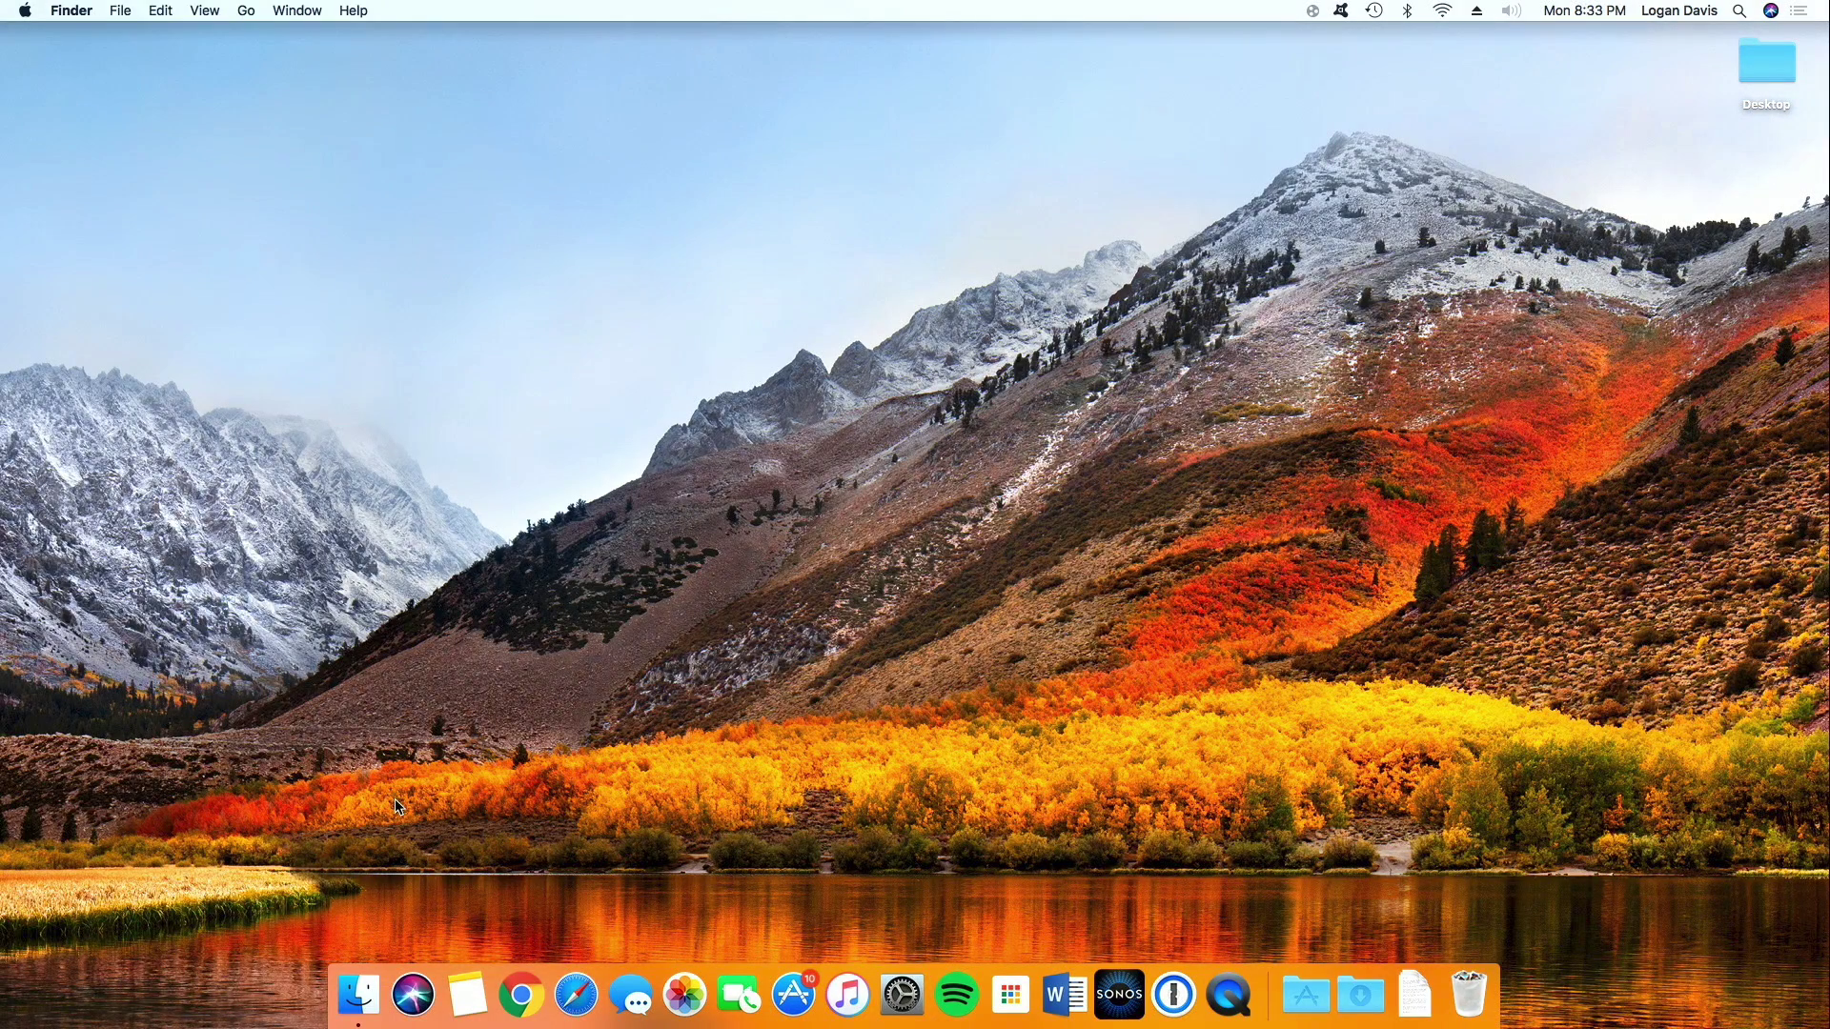